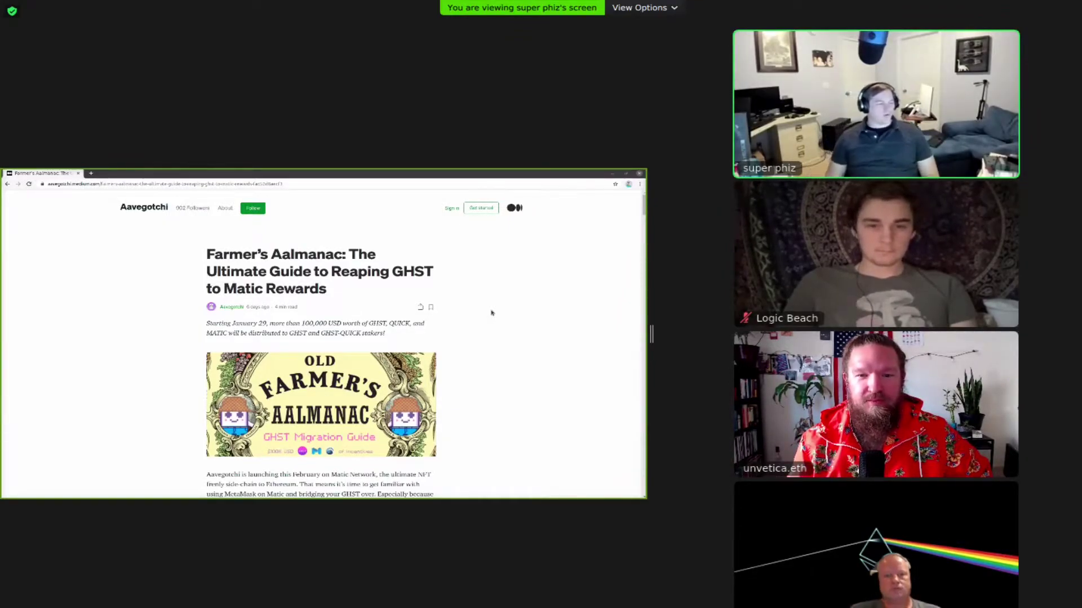
# Scroll the Medium article down to the bridging paragraph and the 15k GHST / 15k MATIC EASY v ADVANCED chart.
pyautogui.scroll(-1, 492, 311)
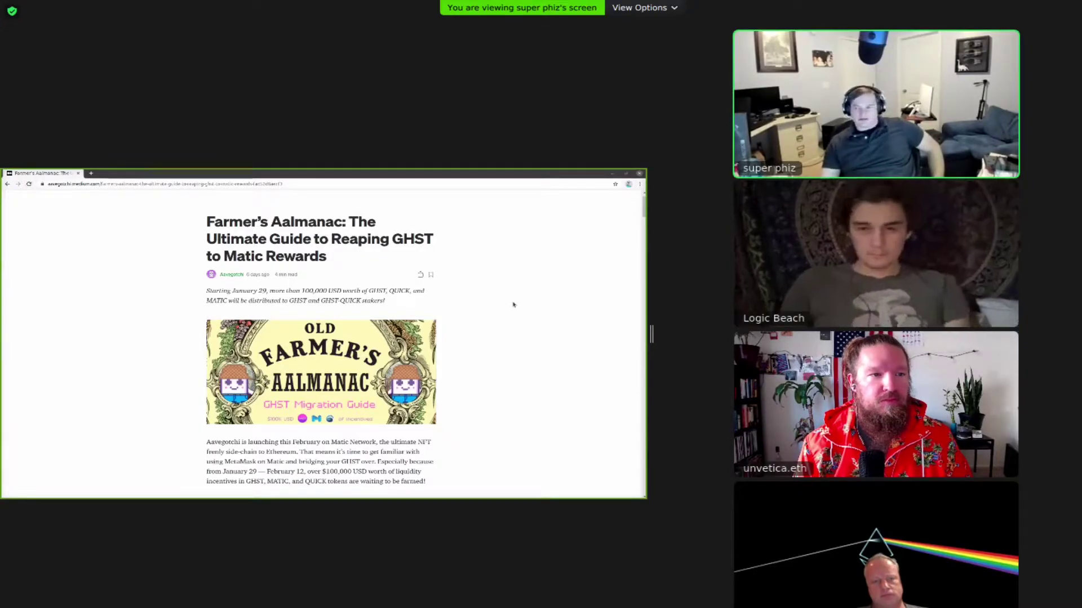
pyautogui.scroll(-1, 510, 305)
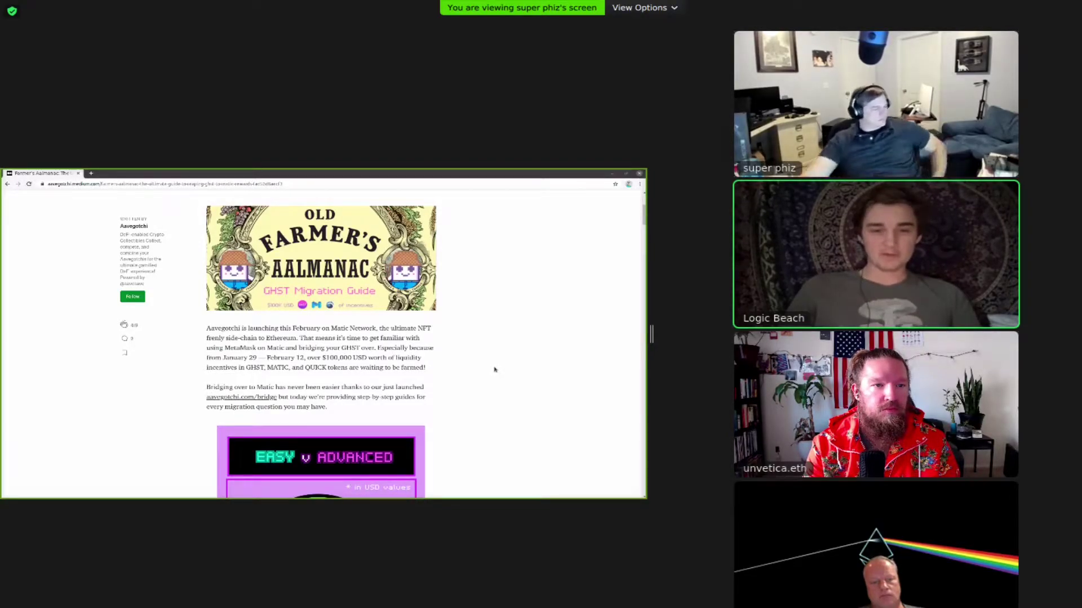
pyautogui.scroll(-1, 495, 370)
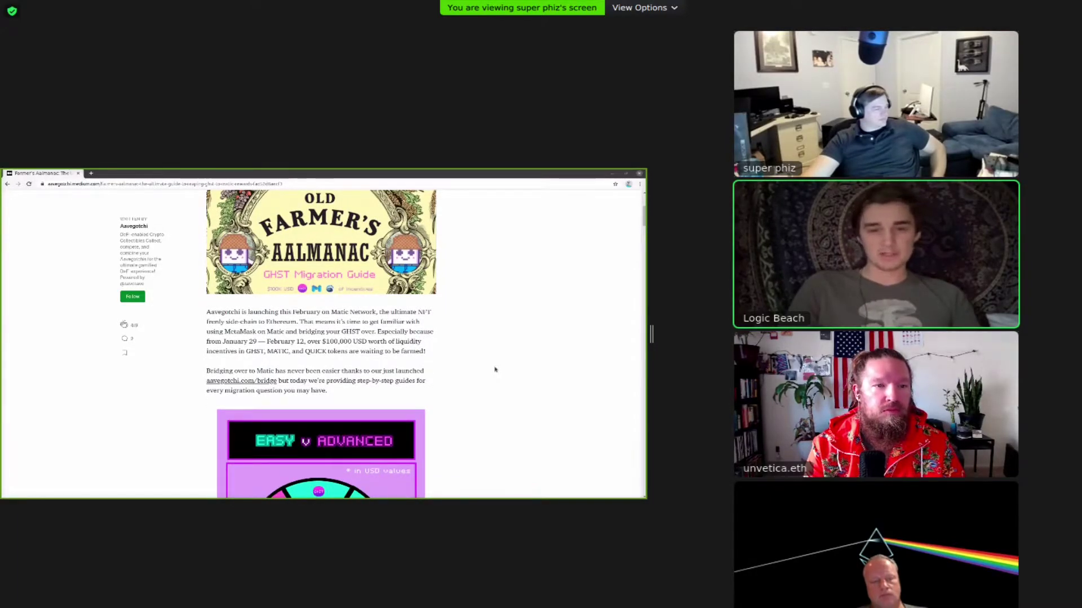
pyautogui.scroll(-3, 495, 369)
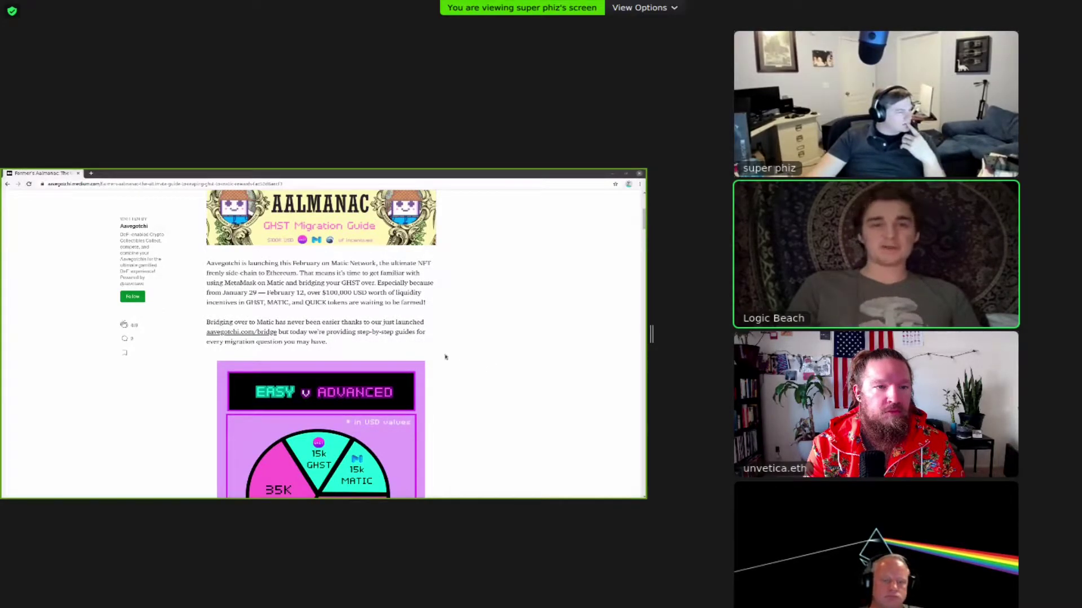
# Open the aavegotchi.com/bridge link in a new tab, view it, then return to the article.
pyautogui.middleClick(225, 332)
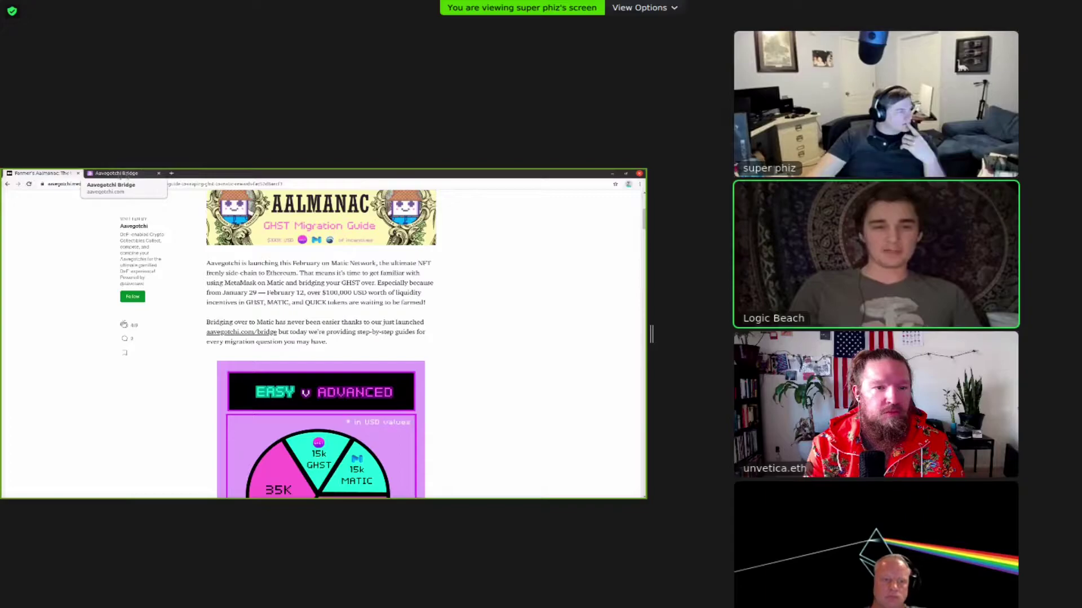
pyautogui.click(125, 174)
pyautogui.click(41, 174)
# Scroll the Farmer's Aalmanac article down to the ADVANCED MODE farming steps.
pyautogui.scroll(-3, 473, 323)
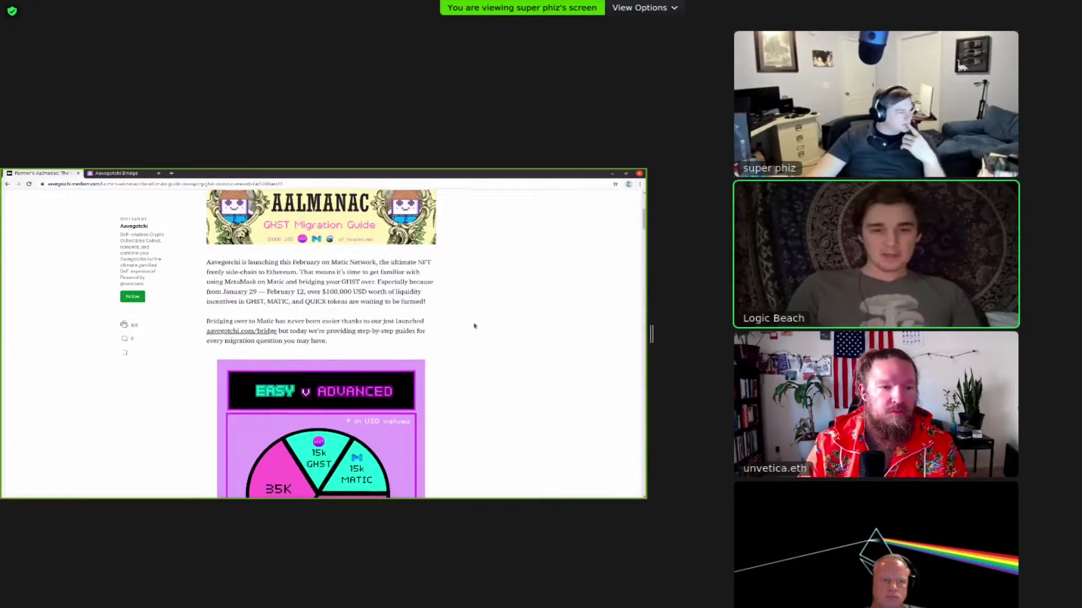
pyautogui.scroll(-1, 494, 361)
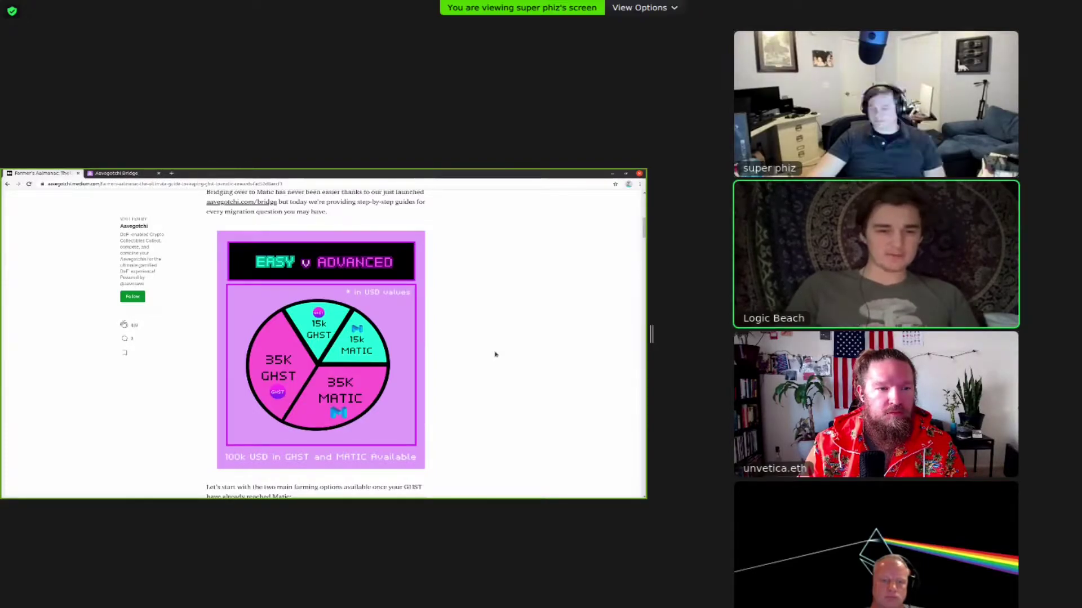
pyautogui.scroll(-1, 495, 355)
pyautogui.scroll(-2, 496, 354)
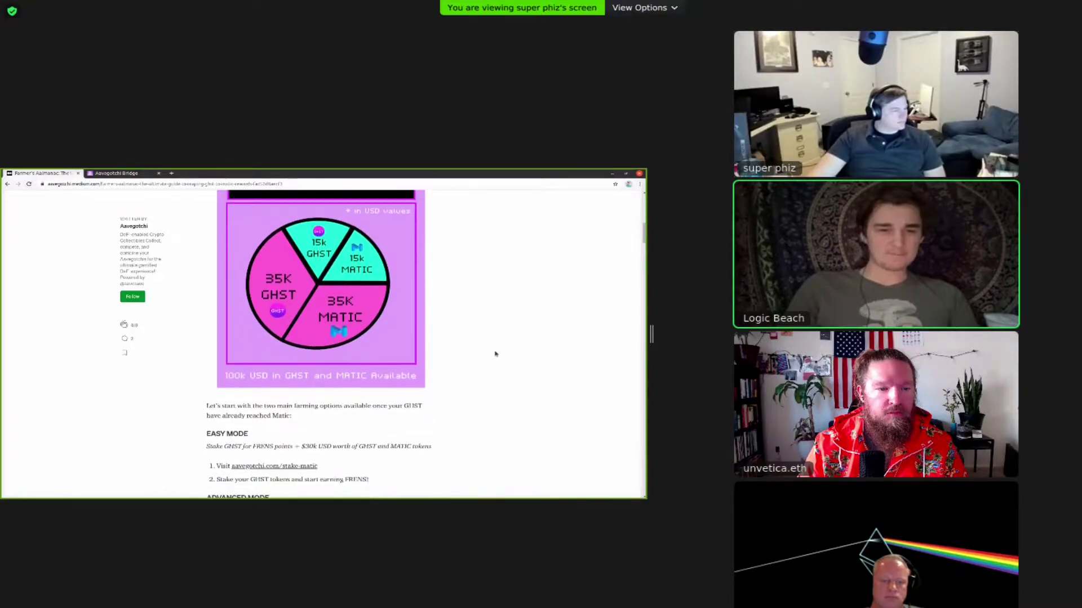
pyautogui.scroll(2, 495, 353)
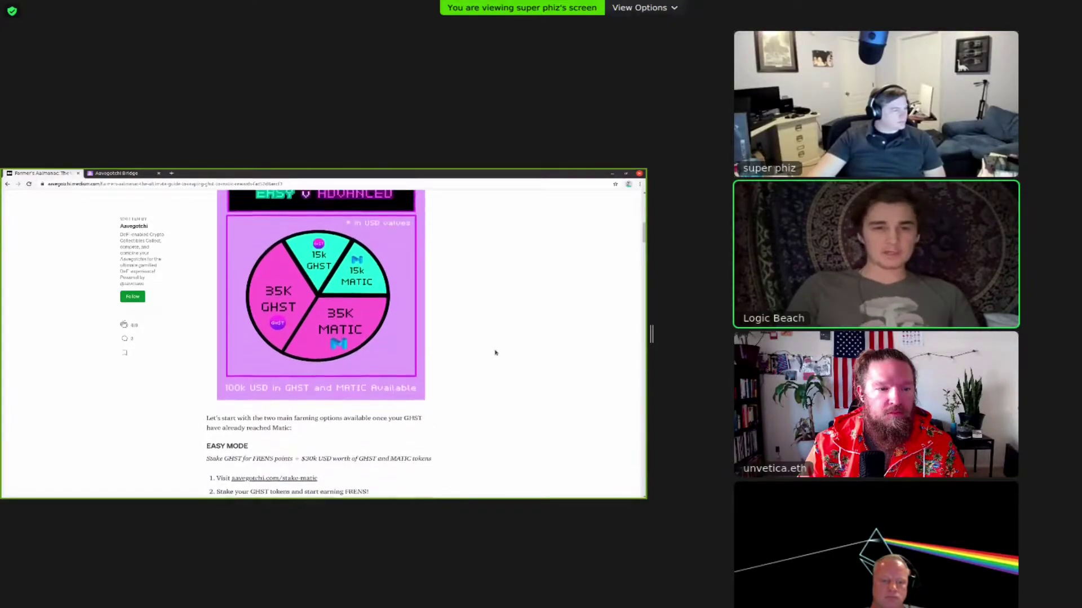
pyautogui.scroll(-4, 495, 353)
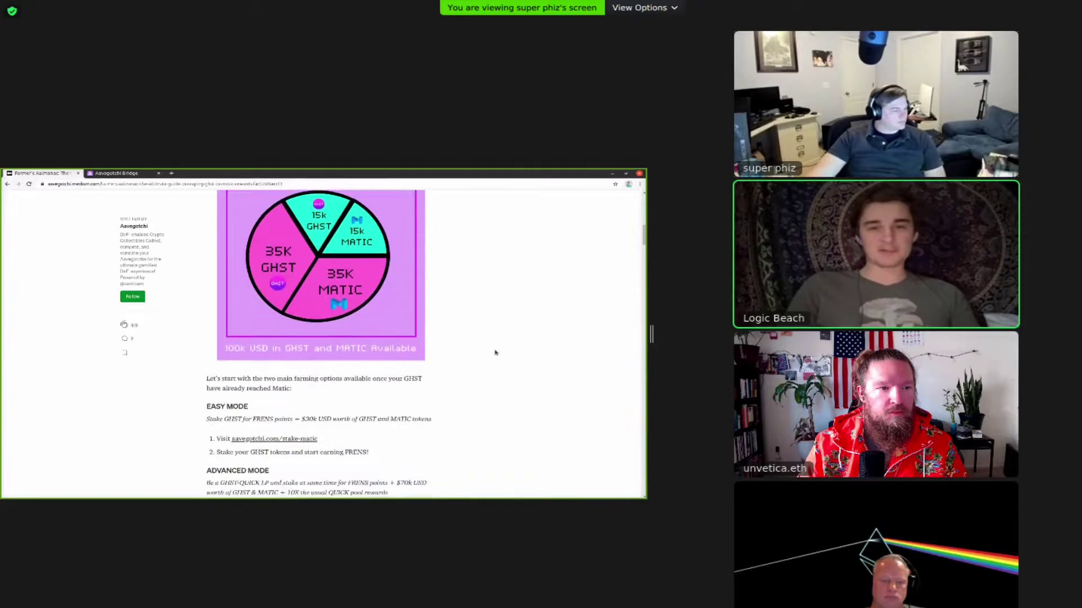
pyautogui.scroll(-1, 495, 352)
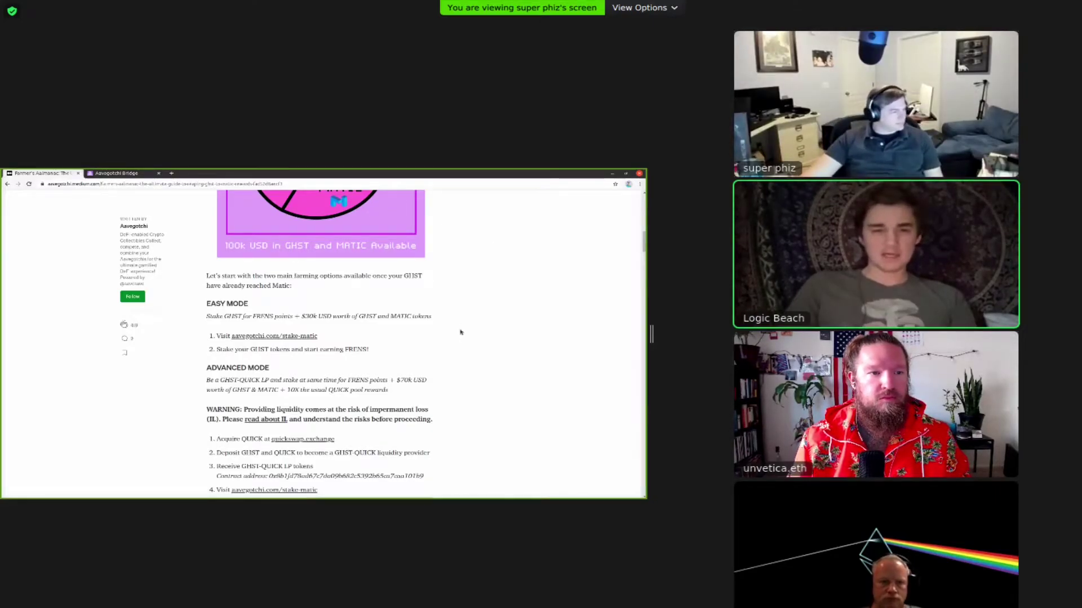
pyautogui.scroll(-1, 459, 327)
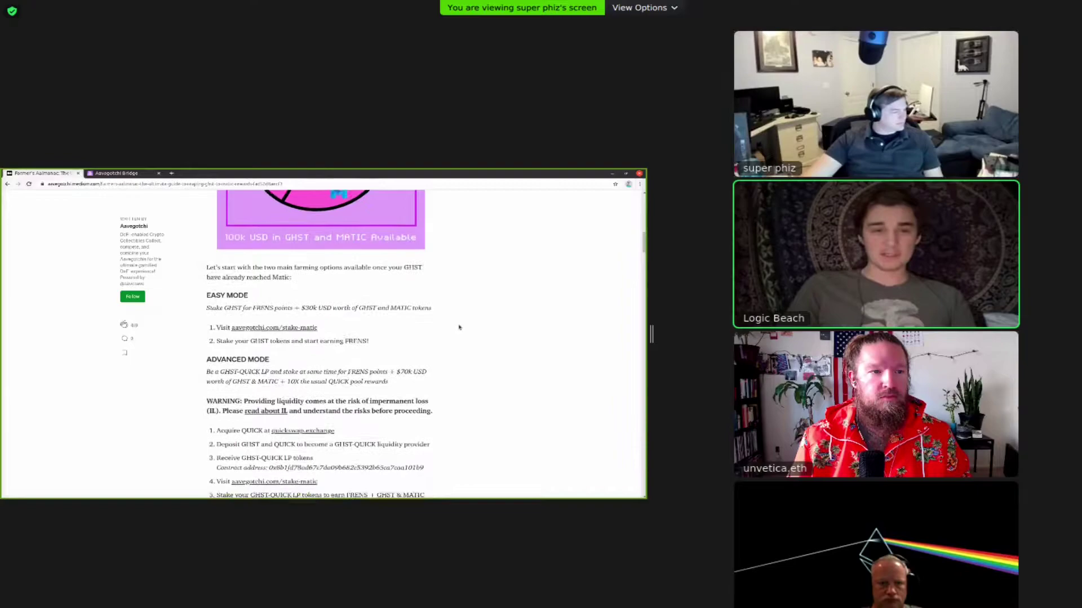
pyautogui.scroll(-1, 459, 328)
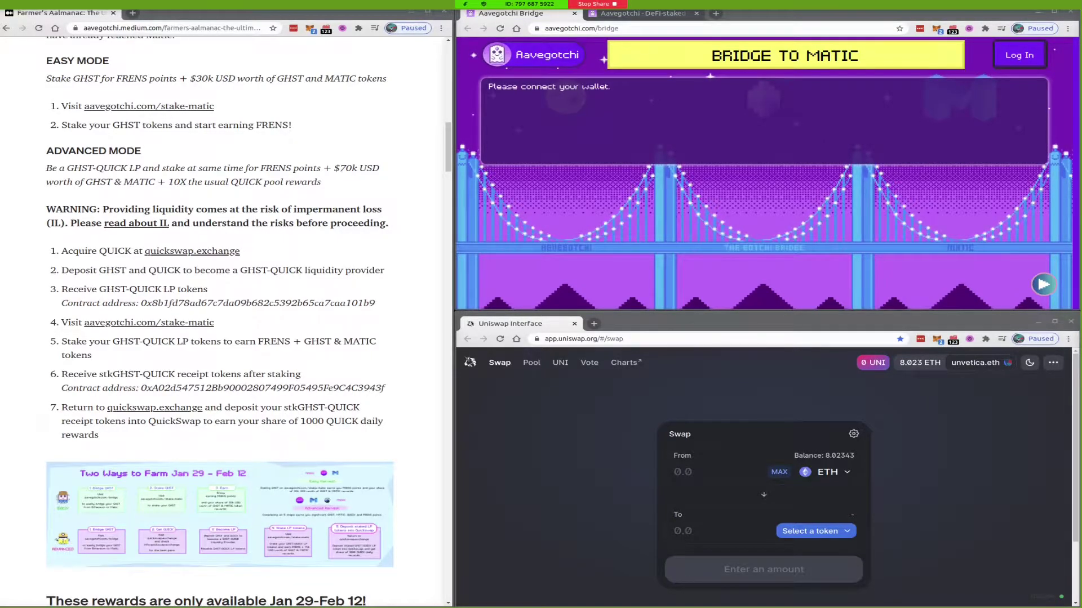
# Switch to the Aavegotchi Stake on Matic tab, where a MetaMask connect request appears.
pyautogui.scroll(1, 225, 321)
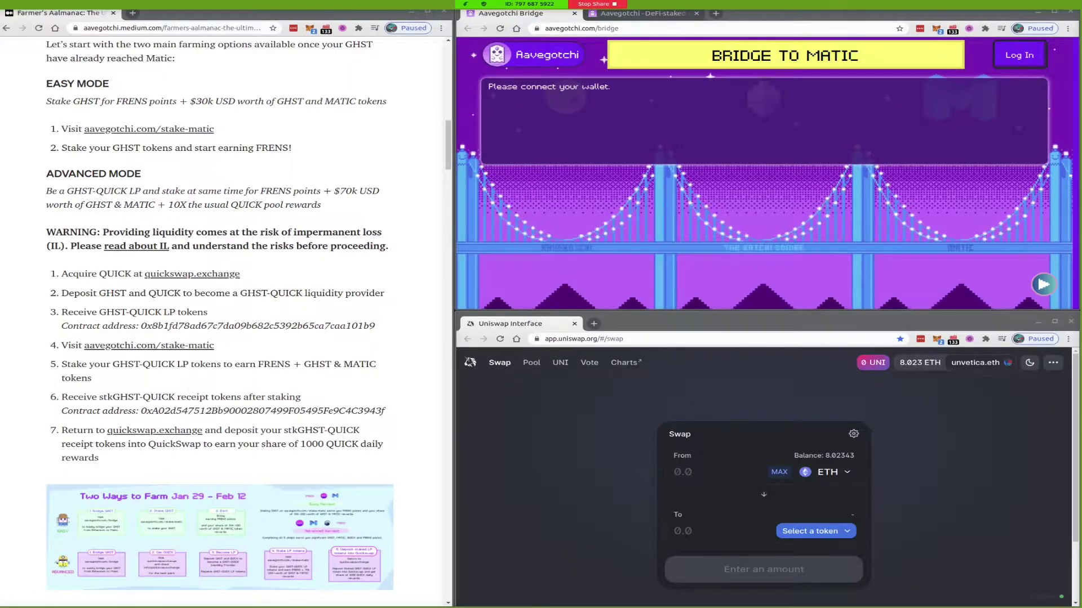
pyautogui.hotkey('ctrl', 'Tab')
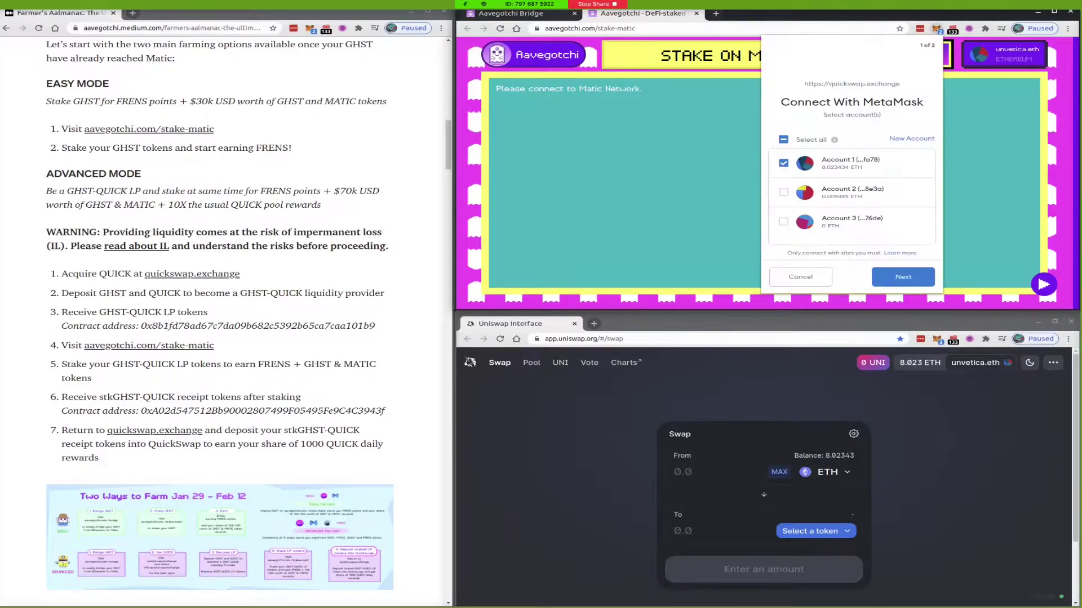
# Approve the wallet connection to the site and switch MetaMask to Matic Mainnet.
pyautogui.click(903, 276)
pyautogui.click(902, 277)
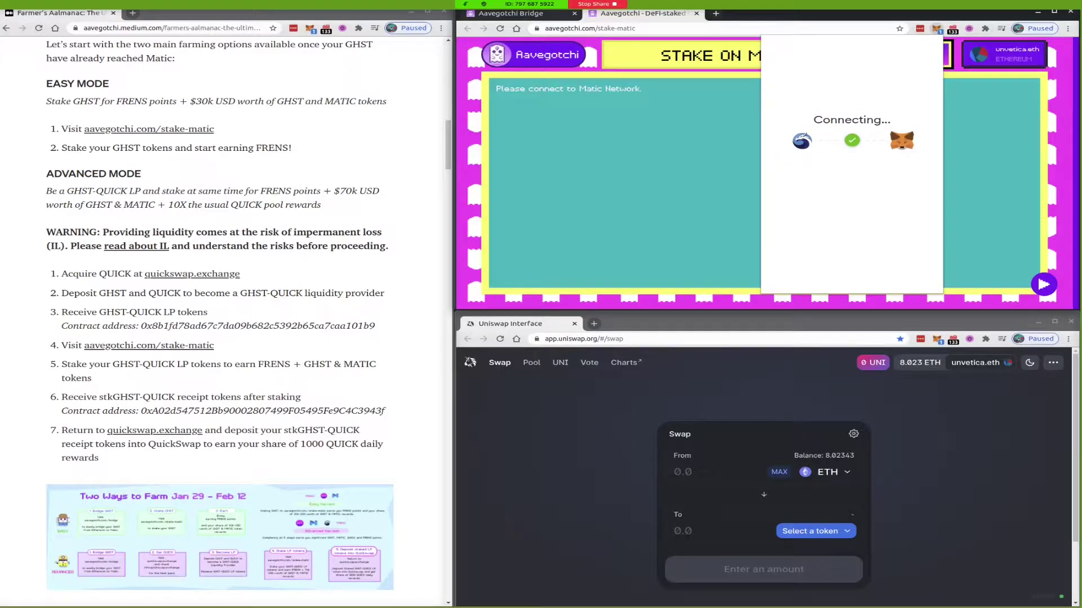
pyautogui.click(903, 277)
pyautogui.click(903, 277)
pyautogui.click(854, 51)
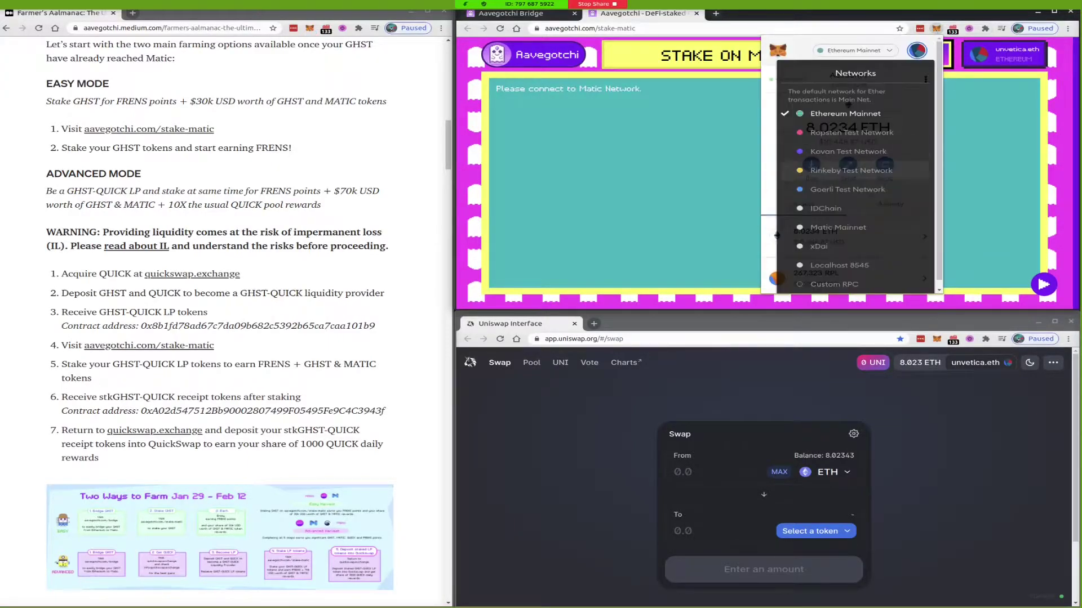
pyautogui.click(838, 227)
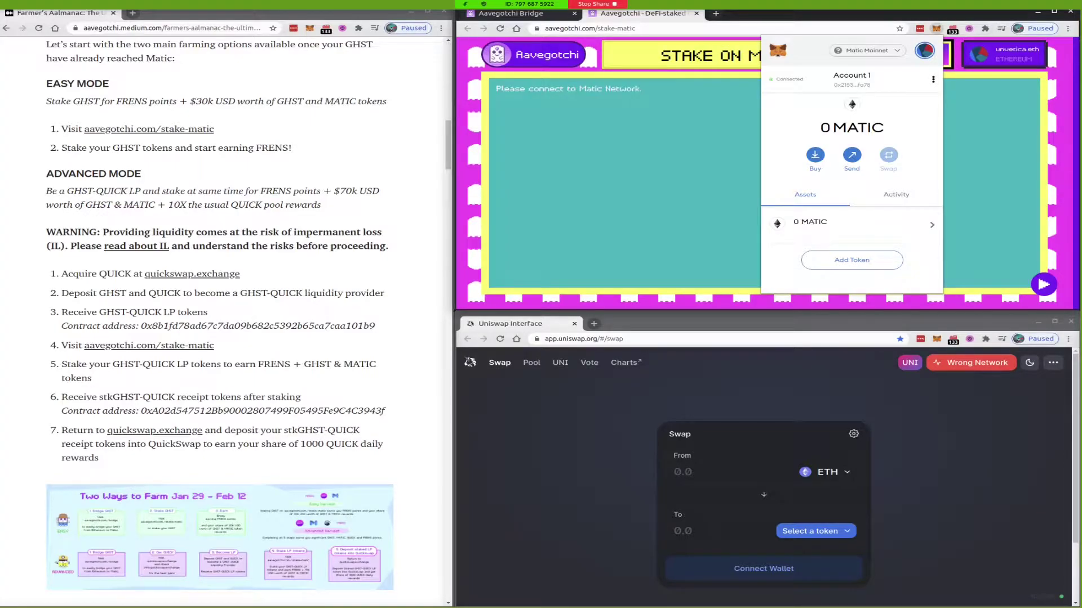
# Check the wallet's 0 MATIC balance on Matic Mainnet, then close the MetaMask panel.
pyautogui.press('Escape')
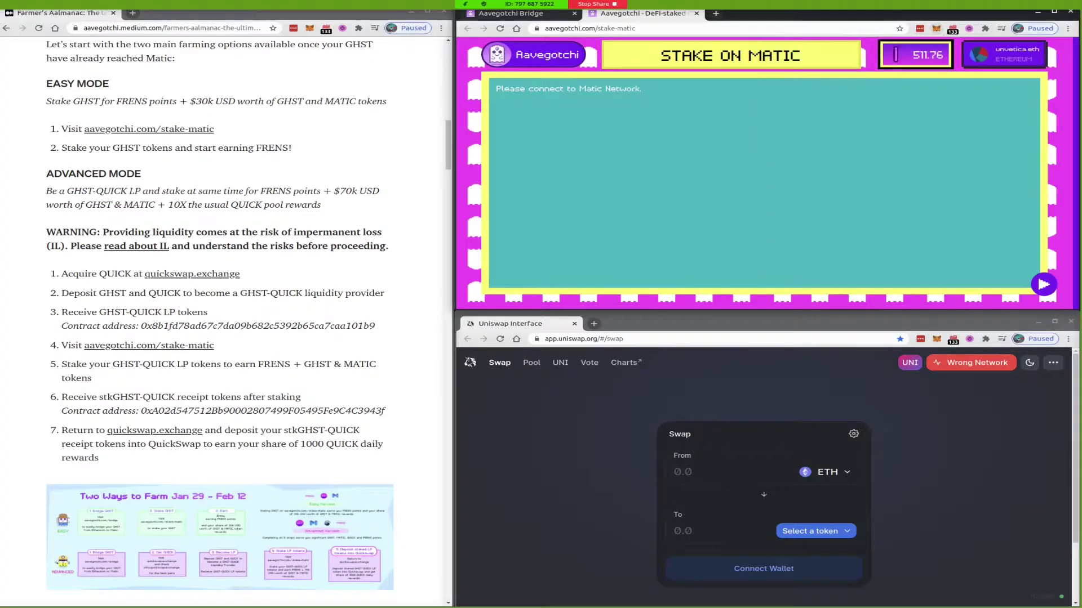
pyautogui.hotkey('alt', 'shift', 'm')
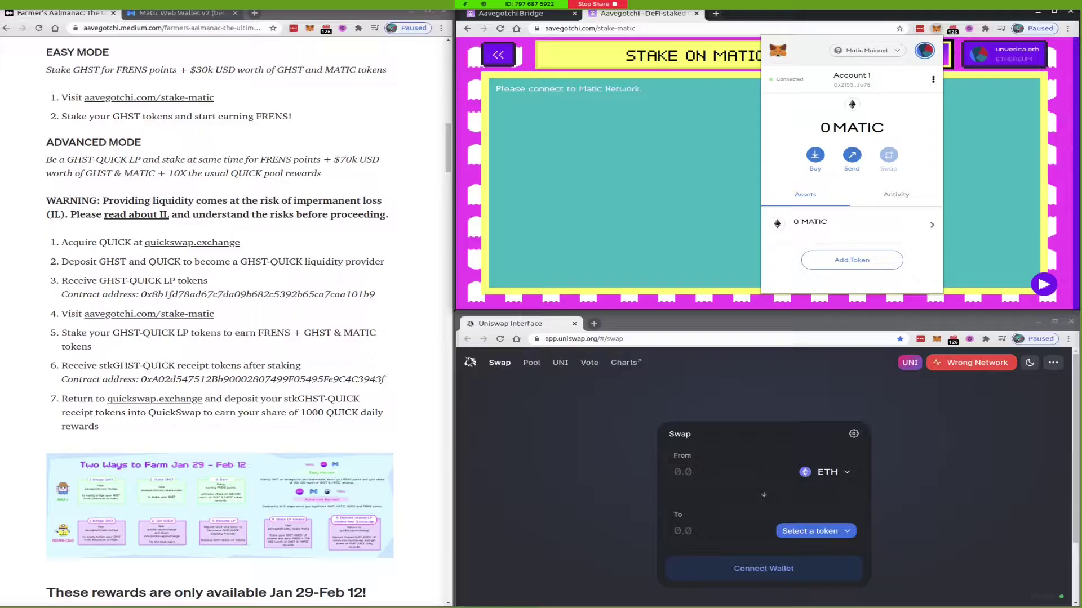
pyautogui.press('Escape')
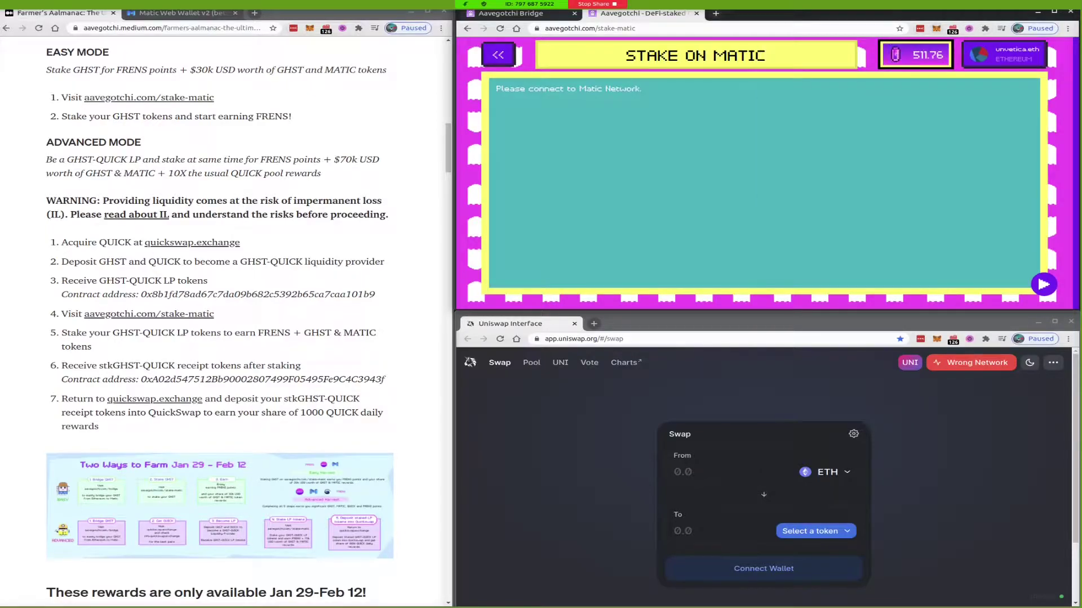
pyautogui.click(936, 28)
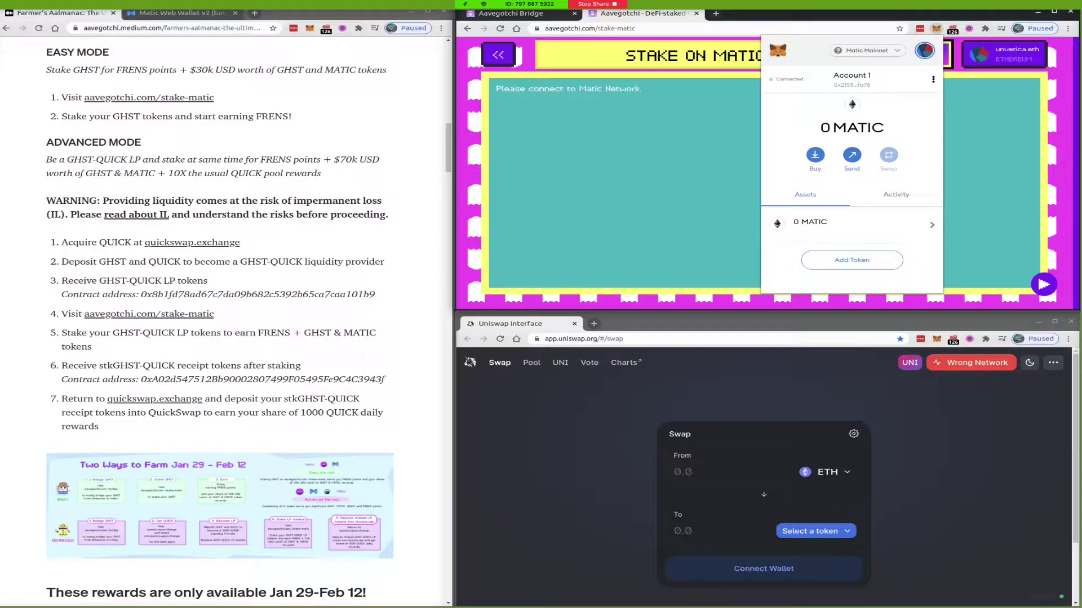
pyautogui.press('Escape')
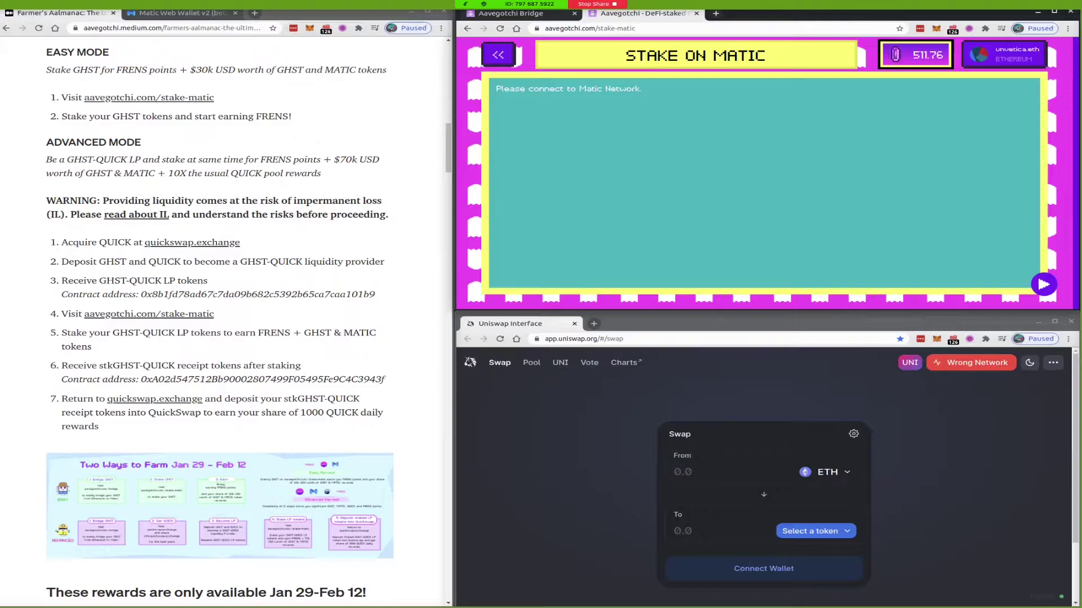
# Reload the Stake on Matic page and recheck the wallet's MATIC balance in MetaMask.
pyautogui.click(500, 28)
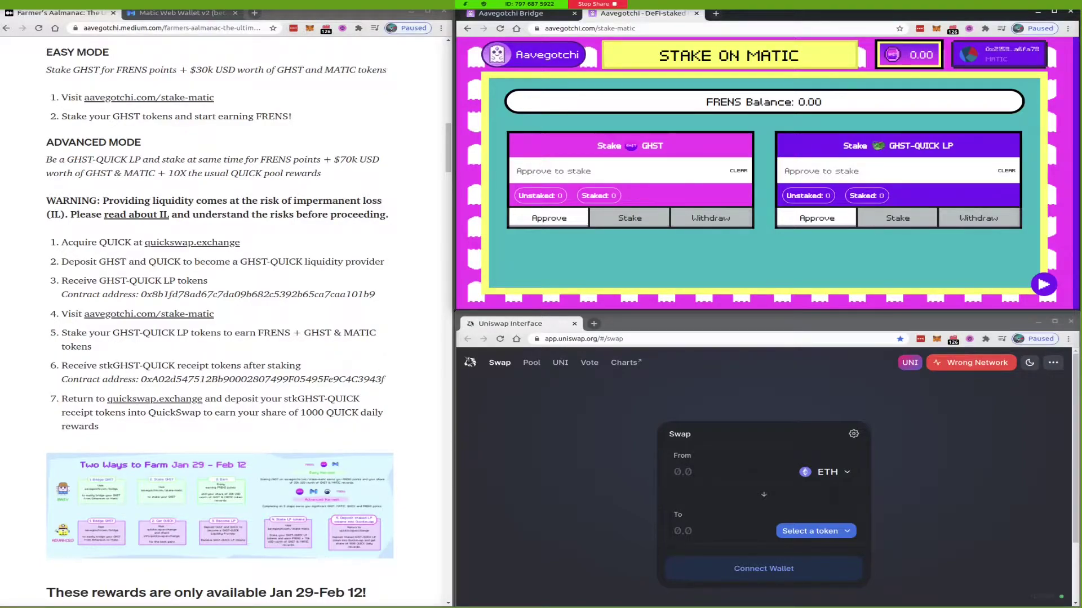
pyautogui.click(936, 28)
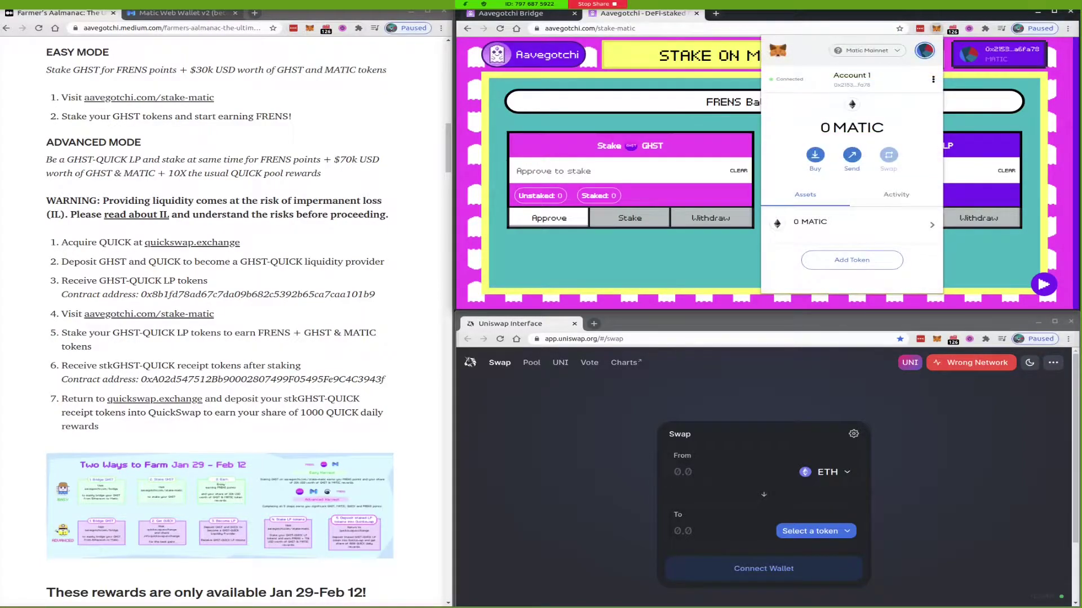
pyautogui.press('Escape')
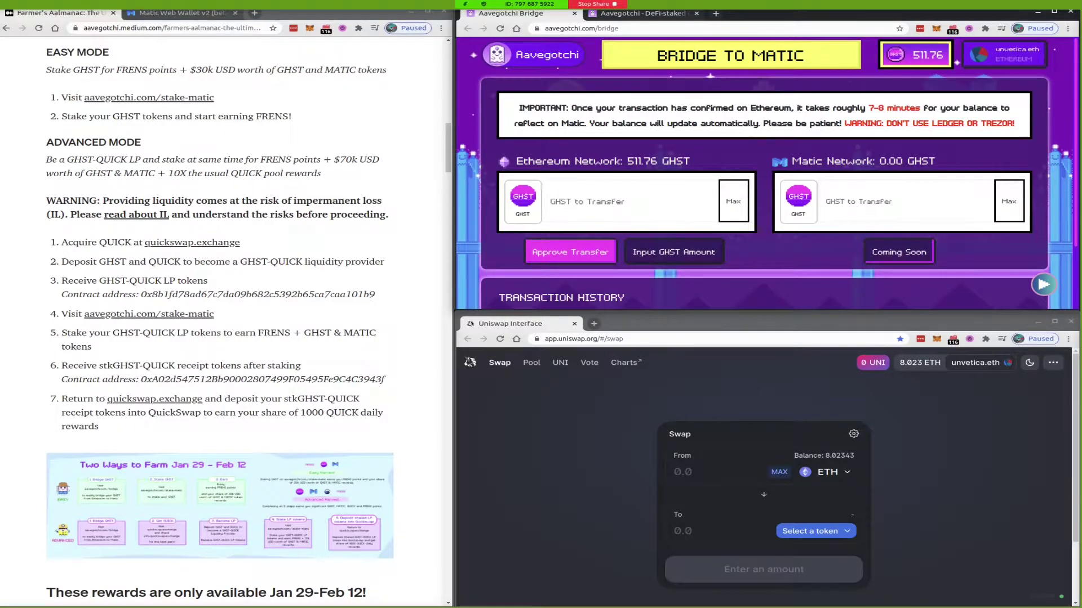
# Fill the bridge amount with the full 511.76 GHST and approve the bridge to spend GHST.
pyautogui.click(734, 201)
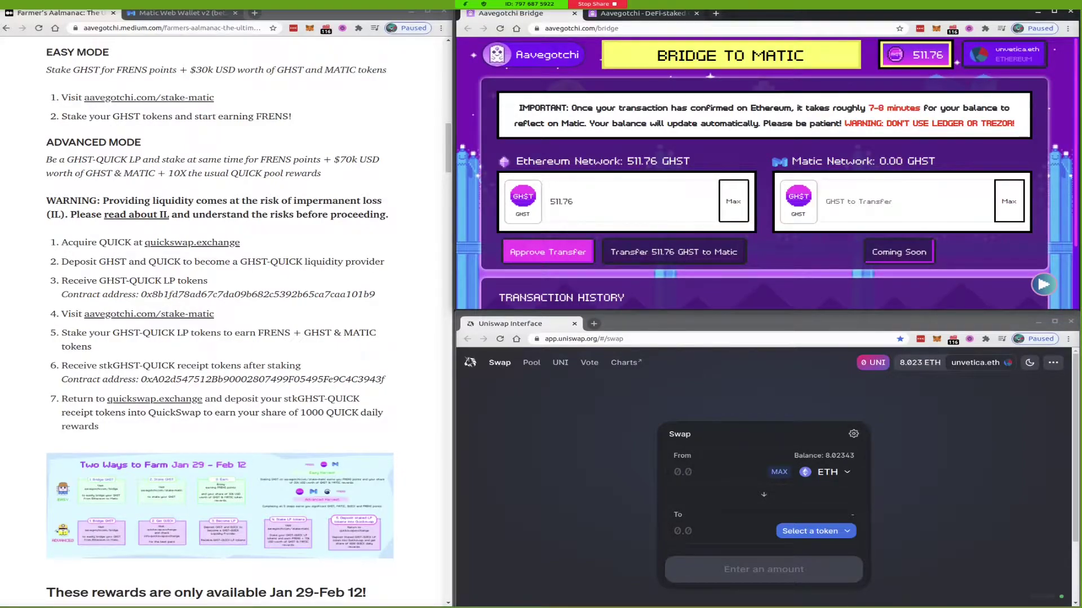
pyautogui.scroll(-3, 766, 169)
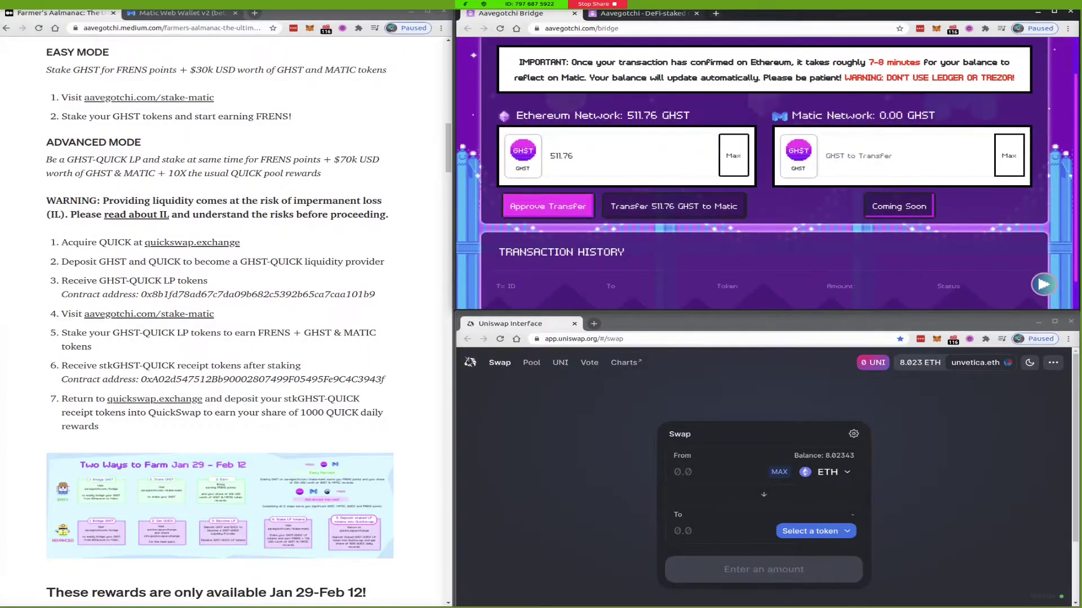
pyautogui.scroll(3, 767, 169)
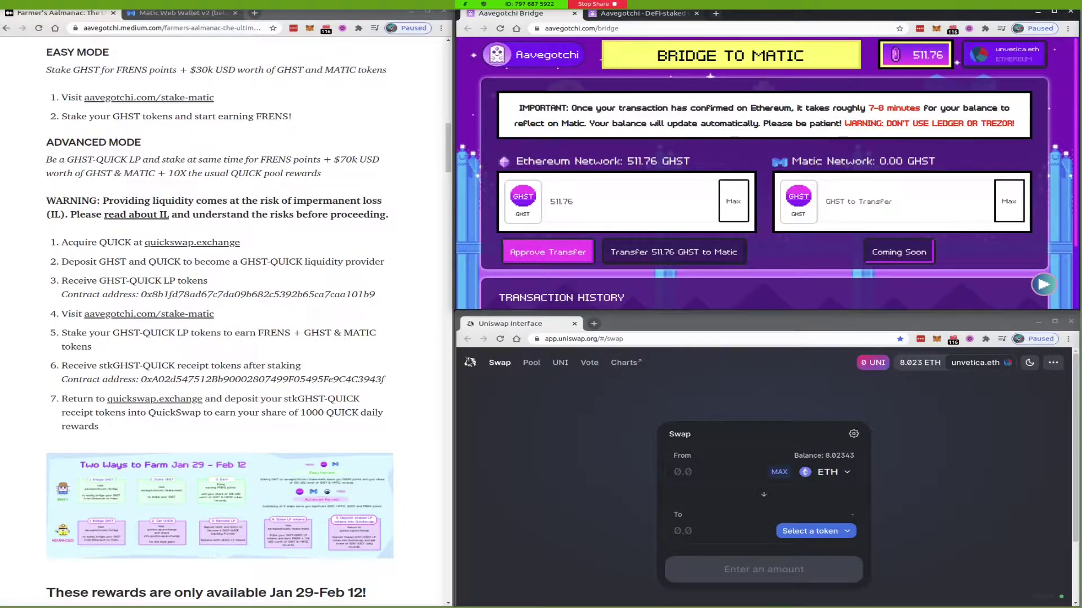
pyautogui.click(548, 252)
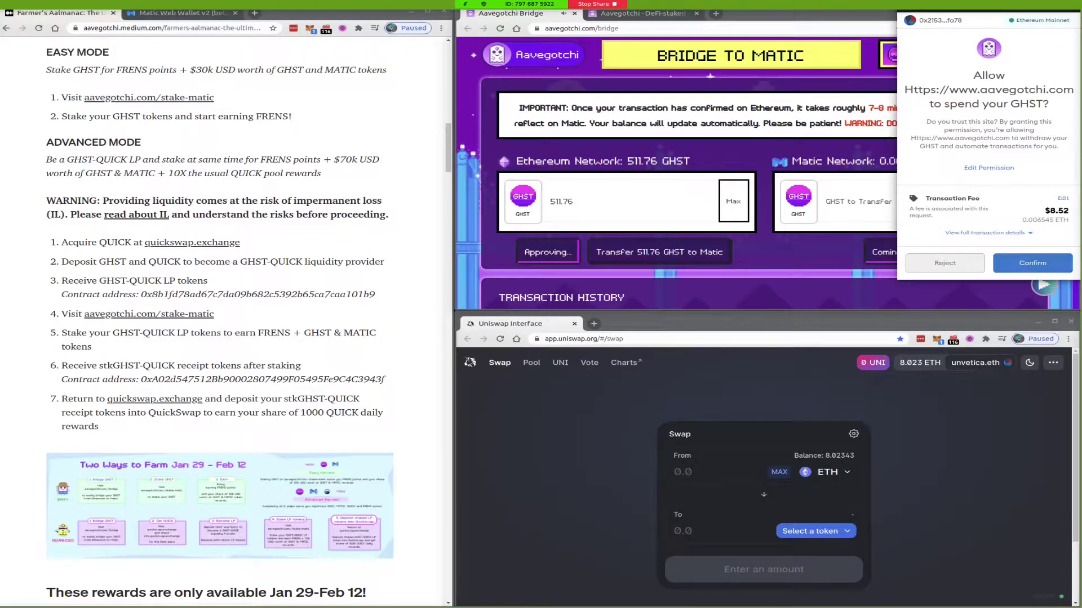
# Confirm the GHST spending approval in MetaMask.
pyautogui.click(1032, 262)
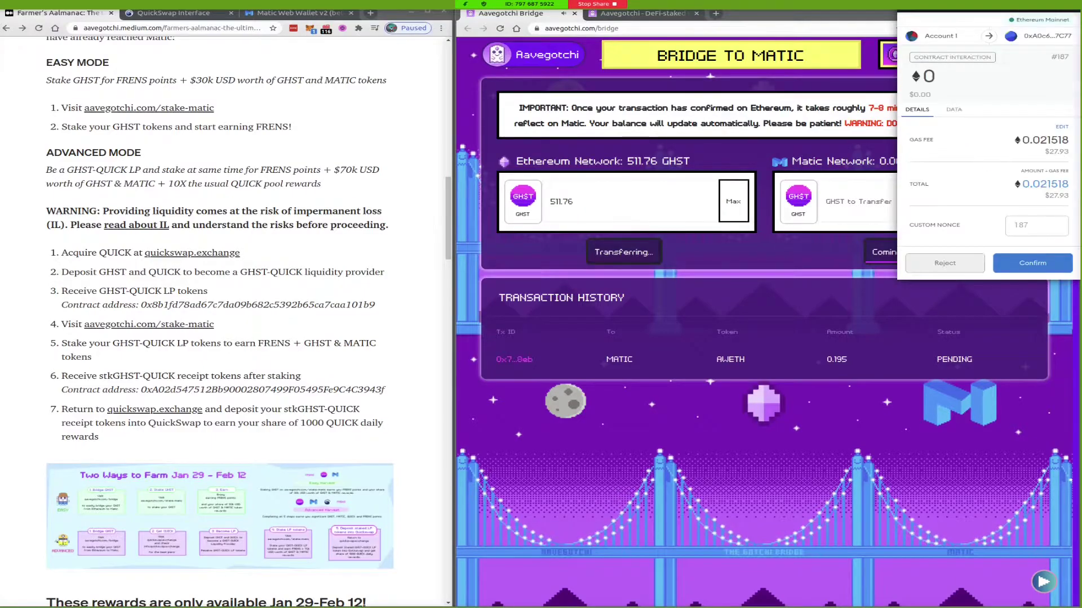
# Confirm the 511.76 GHST transfer to Matic in MetaMask, paying 0.021518 ETH gas.
pyautogui.click(1033, 262)
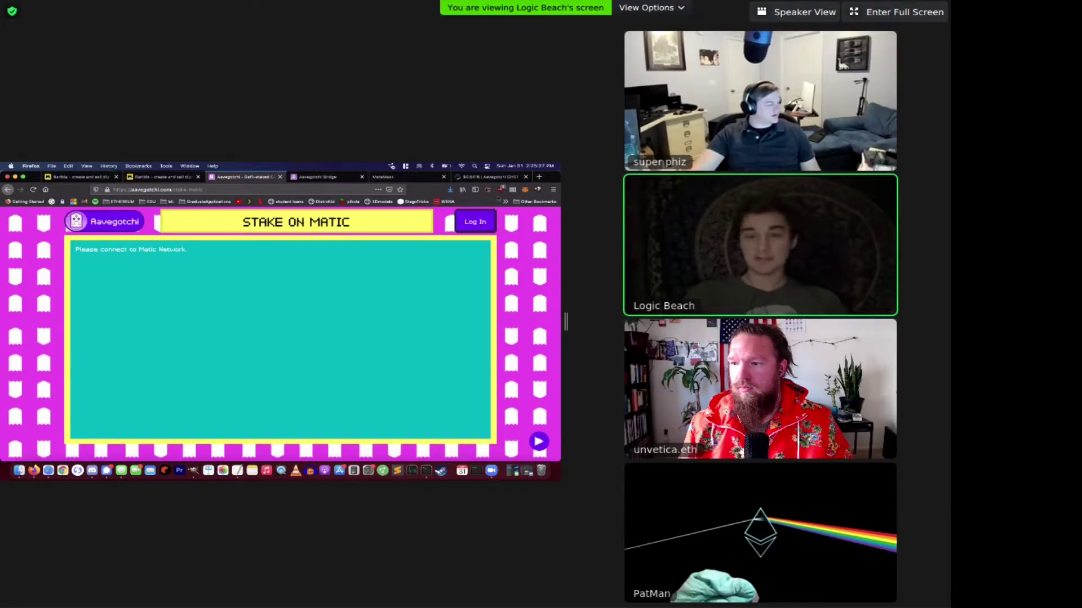
# Log in with MetaMask and connect Account 5 to the Stake on Matic page.
pyautogui.click(486, 228)
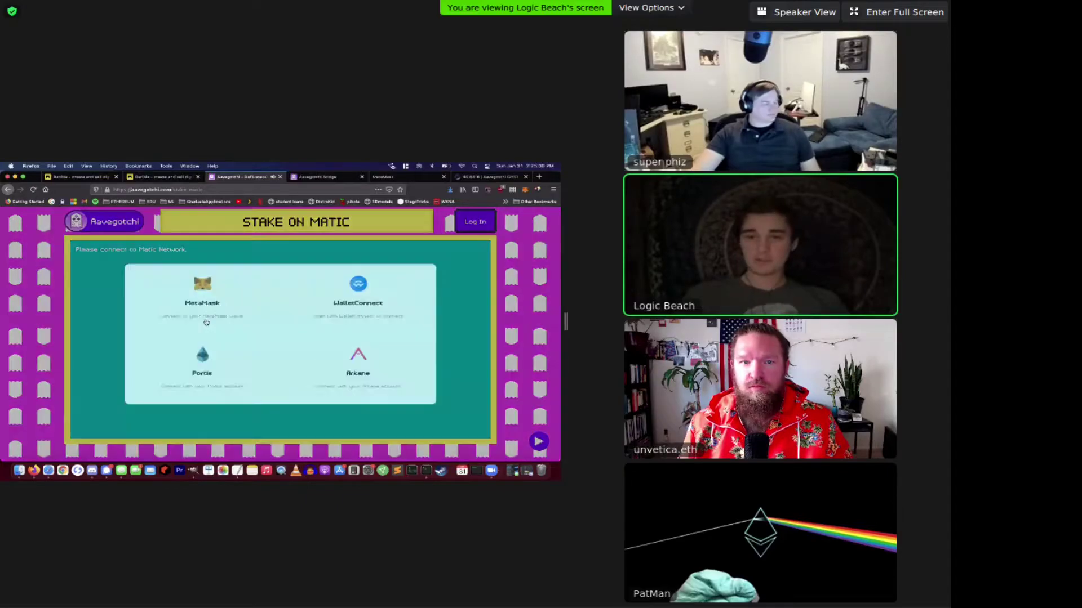
pyautogui.click(202, 302)
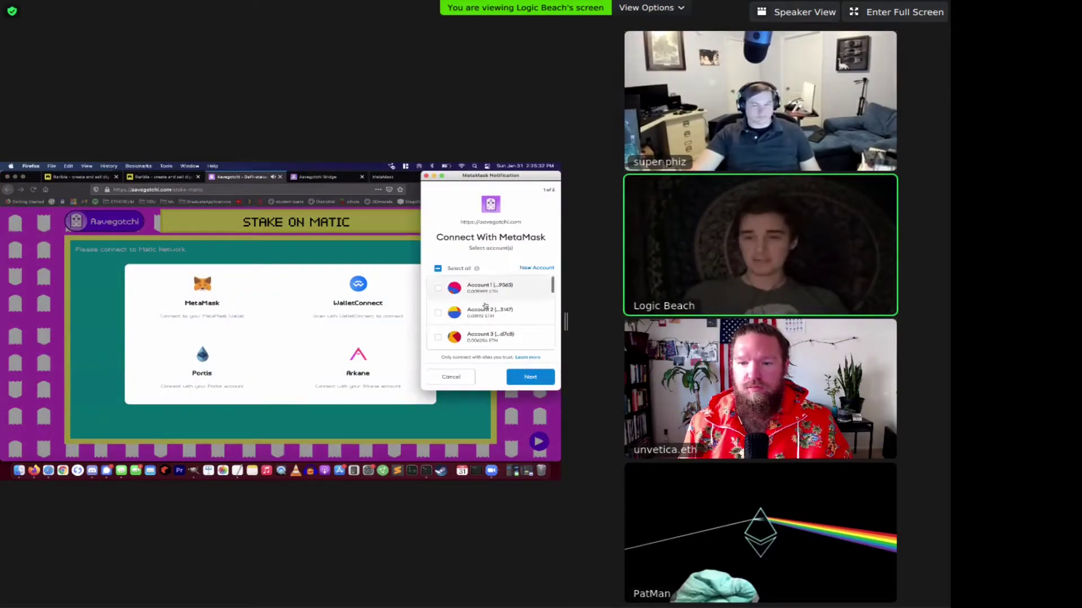
pyautogui.scroll(-3, 485, 306)
pyautogui.click(481, 307)
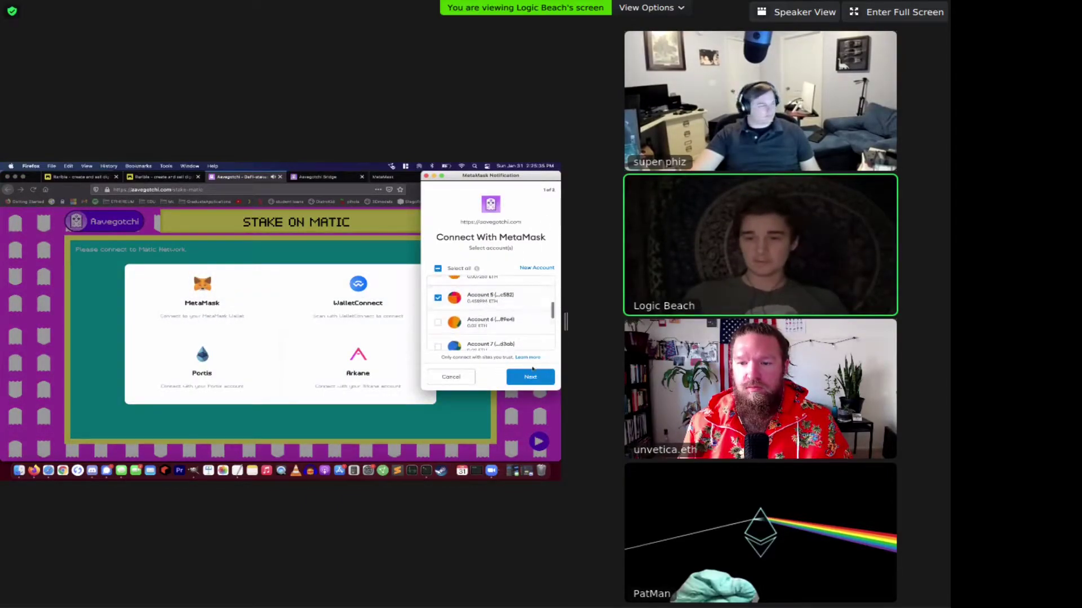
pyautogui.click(531, 377)
pyautogui.click(530, 377)
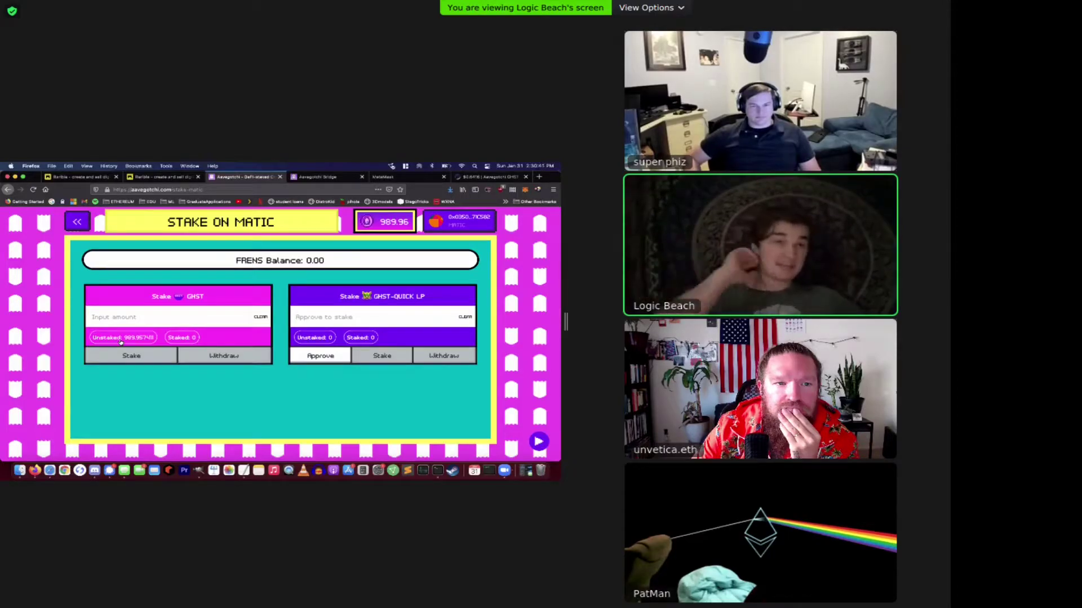
# Stake all 989.96 unstaked GHST and confirm the staking transaction in MetaMask.
pyautogui.click(120, 339)
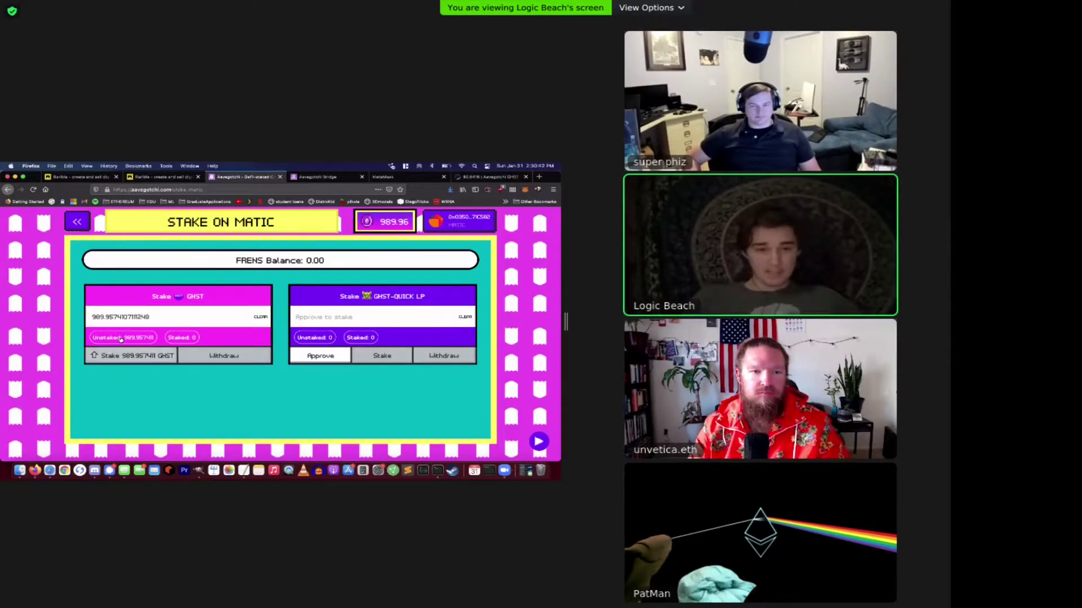
pyautogui.click(144, 359)
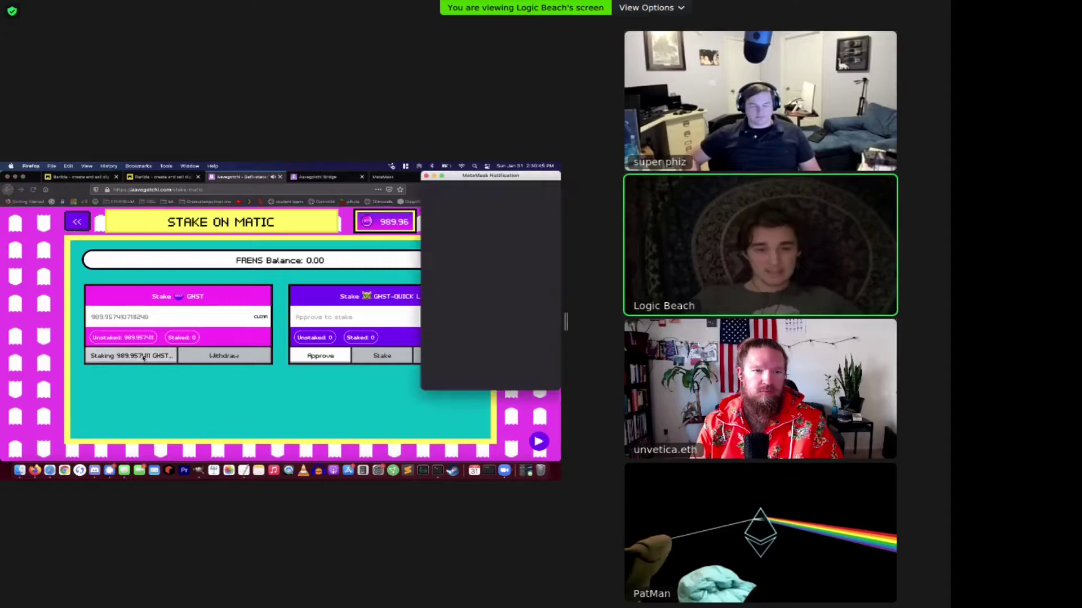
pyautogui.scroll(-1, 488, 331)
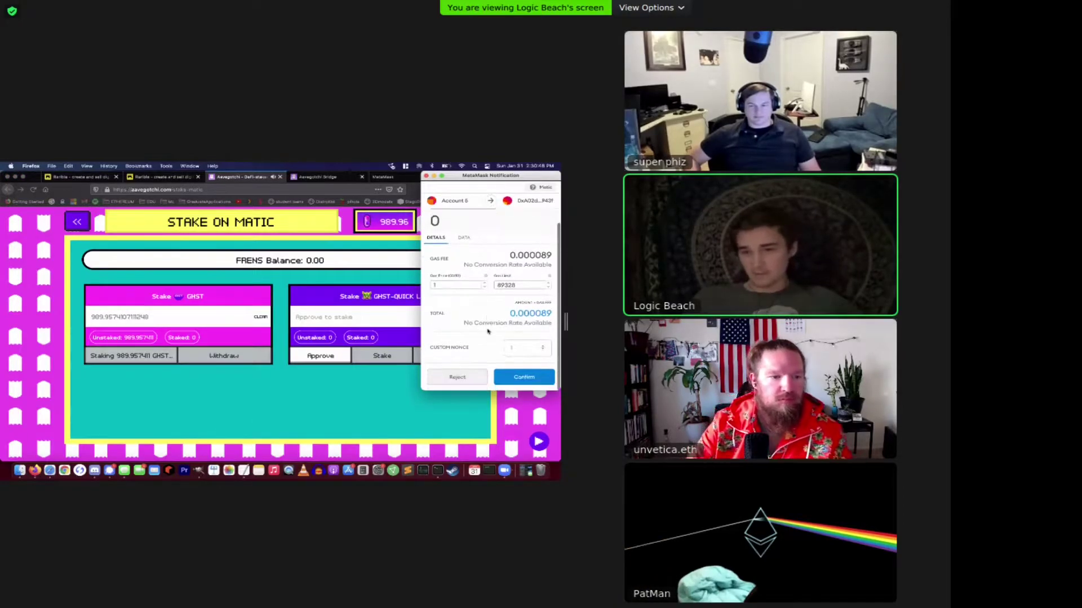
pyautogui.click(530, 375)
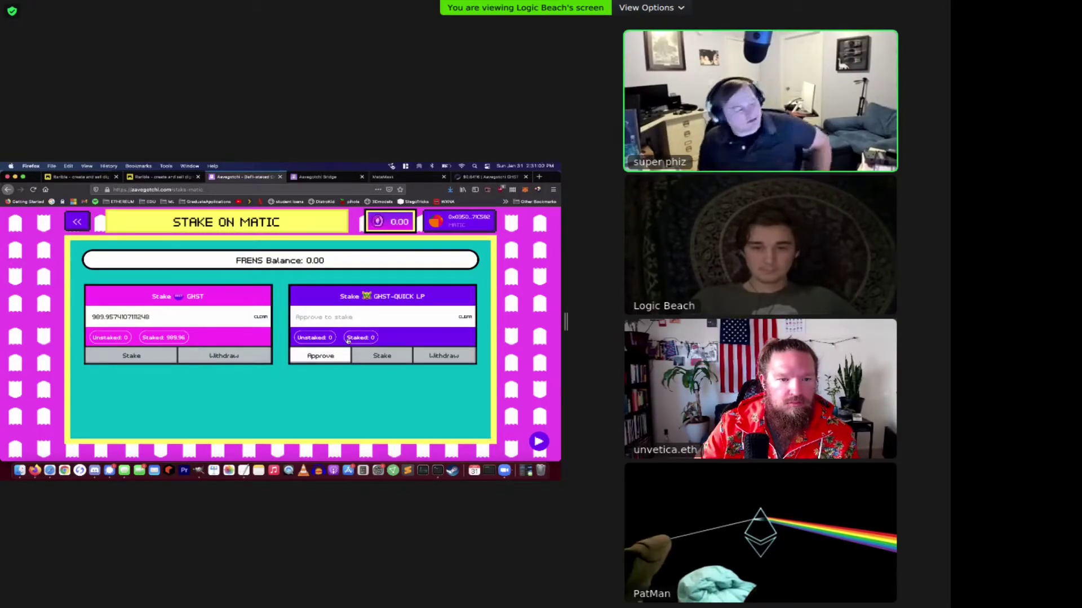
# Refresh the staking page, look at the Rarible tab, and return to Stake on Matic.
pyautogui.click(32, 190)
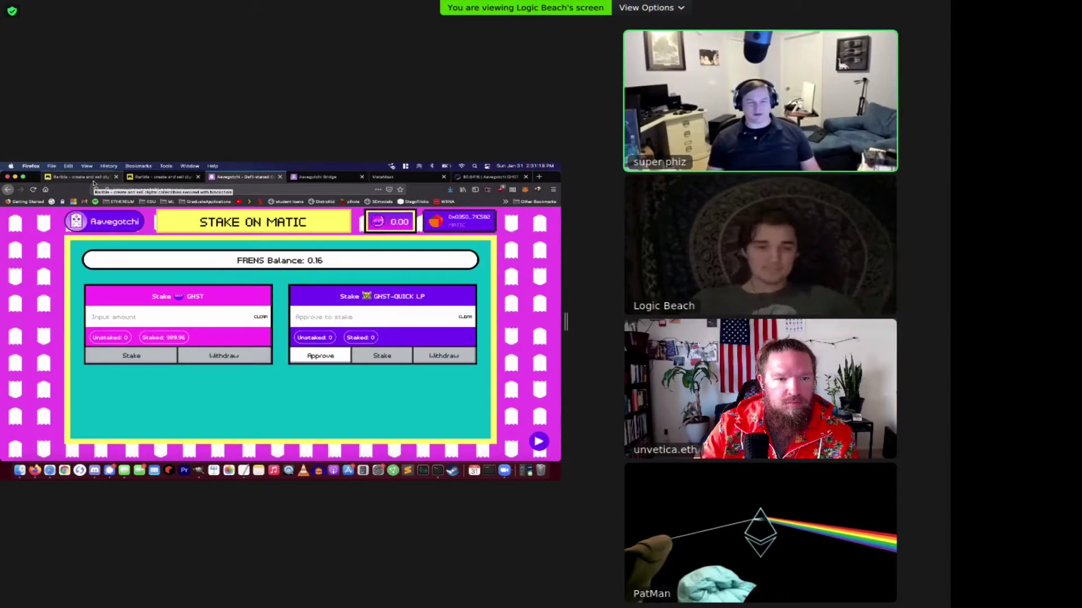
pyautogui.click(94, 178)
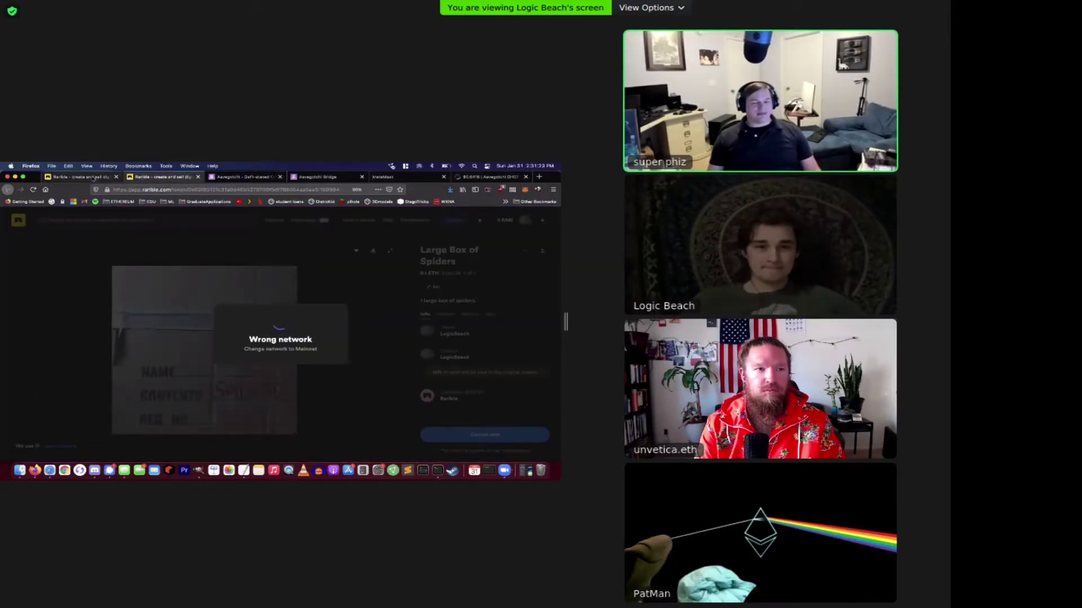
pyautogui.click(242, 177)
# Switch the wallet to Ethereum Mainnet, showing 0.459 ETH, and dismiss the MetaMask popup.
pyautogui.click(524, 189)
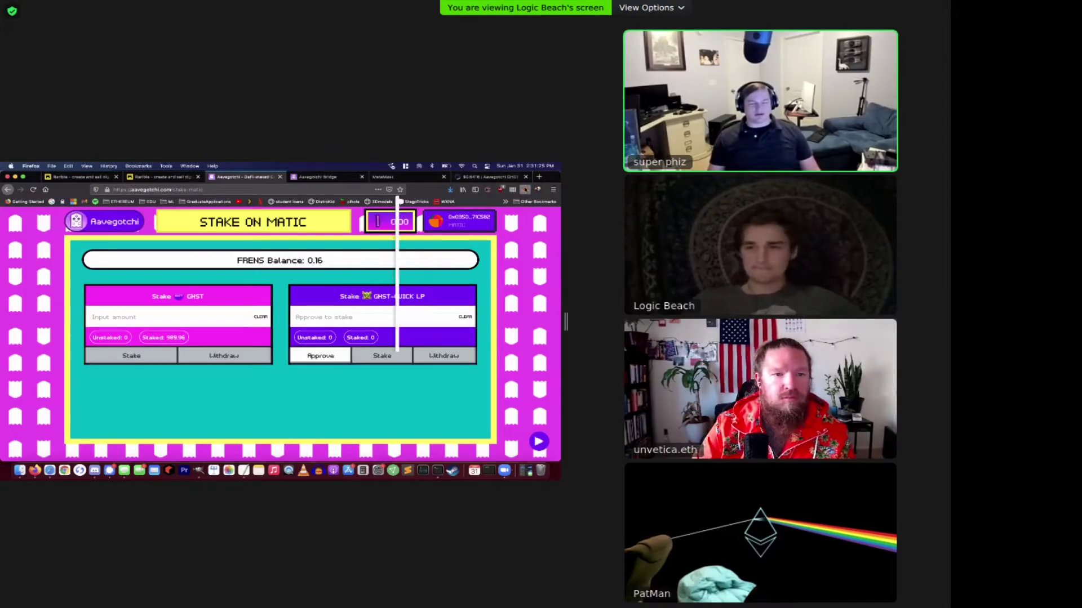
pyautogui.click(477, 210)
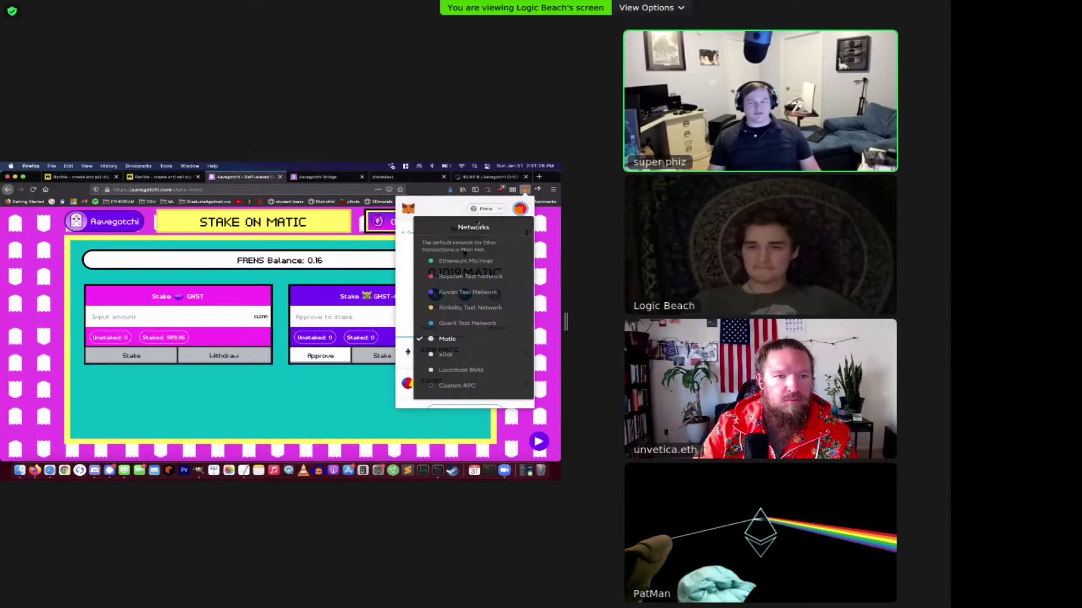
pyautogui.click(464, 262)
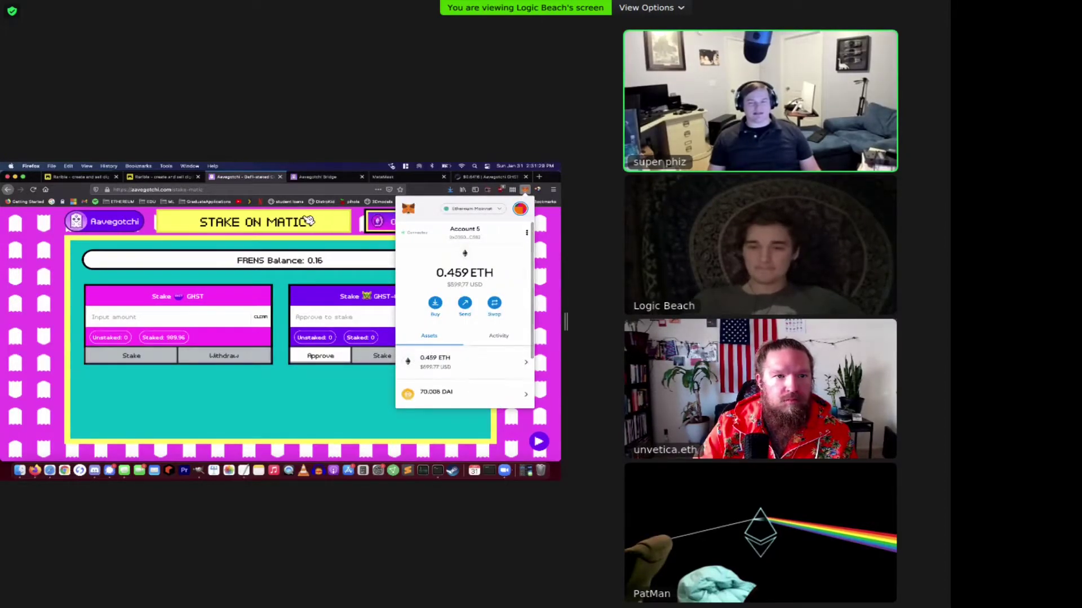
pyautogui.click(69, 192)
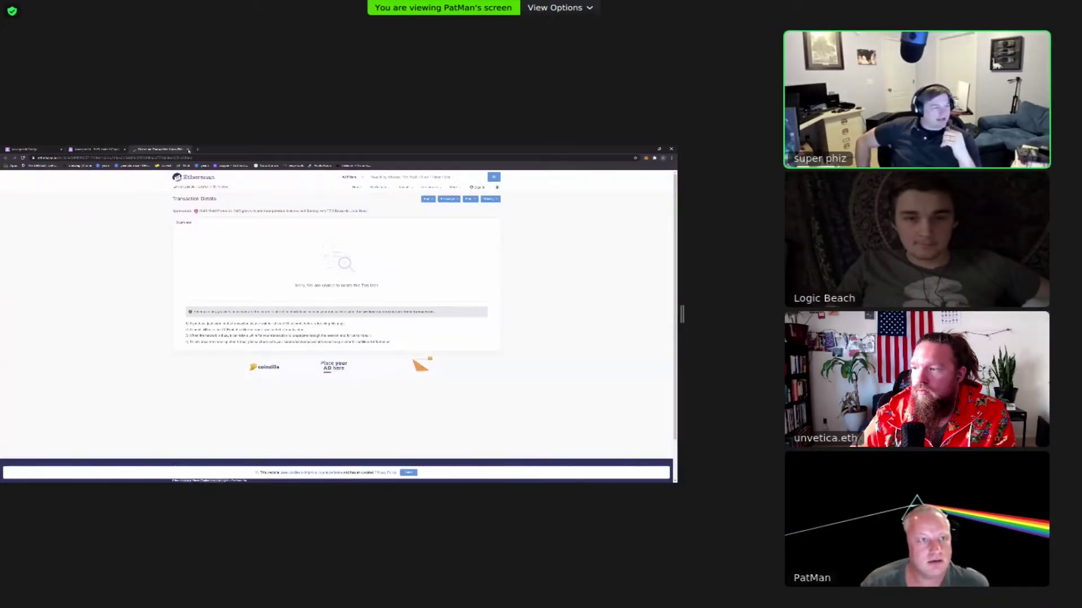
# Close the Etherscan transaction tab to get back to Aavegotchi's Stake on Matic page.
pyautogui.click(189, 150)
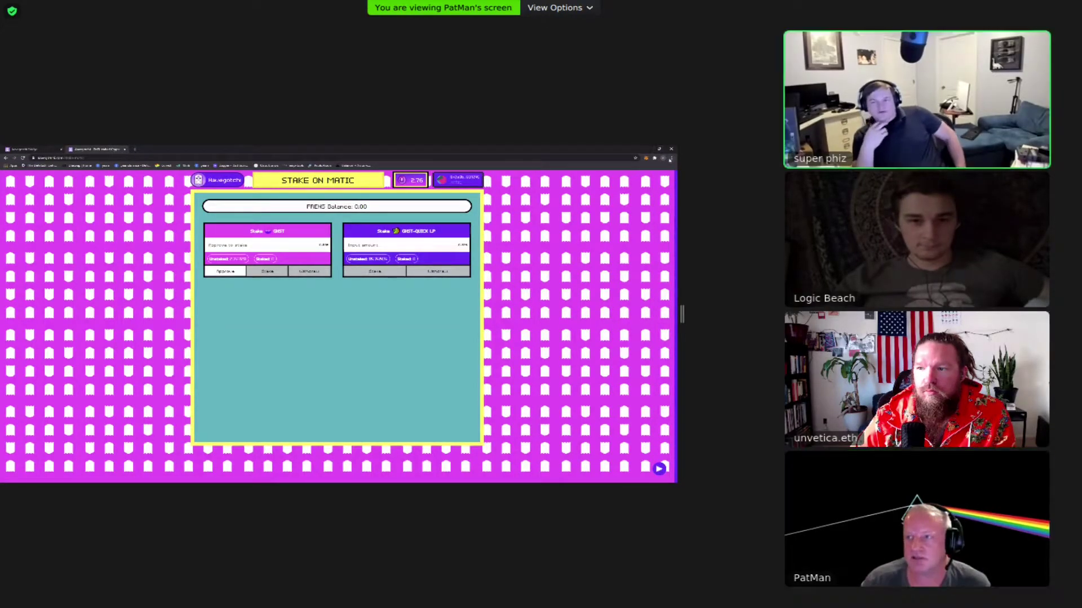
# Stake the full unstaked GHST-QUICK LP amount from the LP card, then refresh the balances.
pyautogui.click(392, 275)
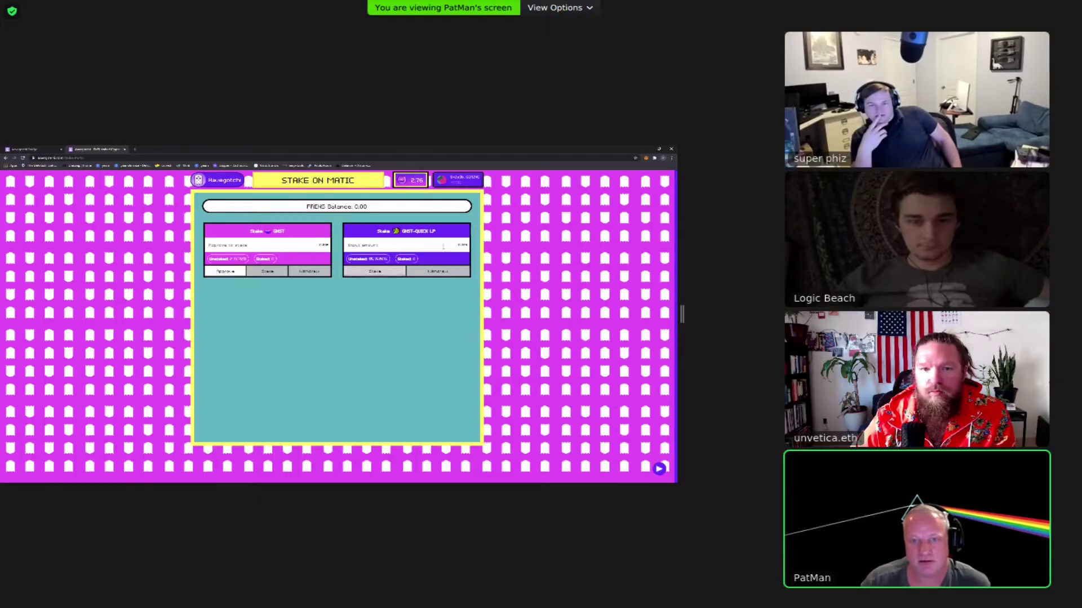
pyautogui.click(373, 260)
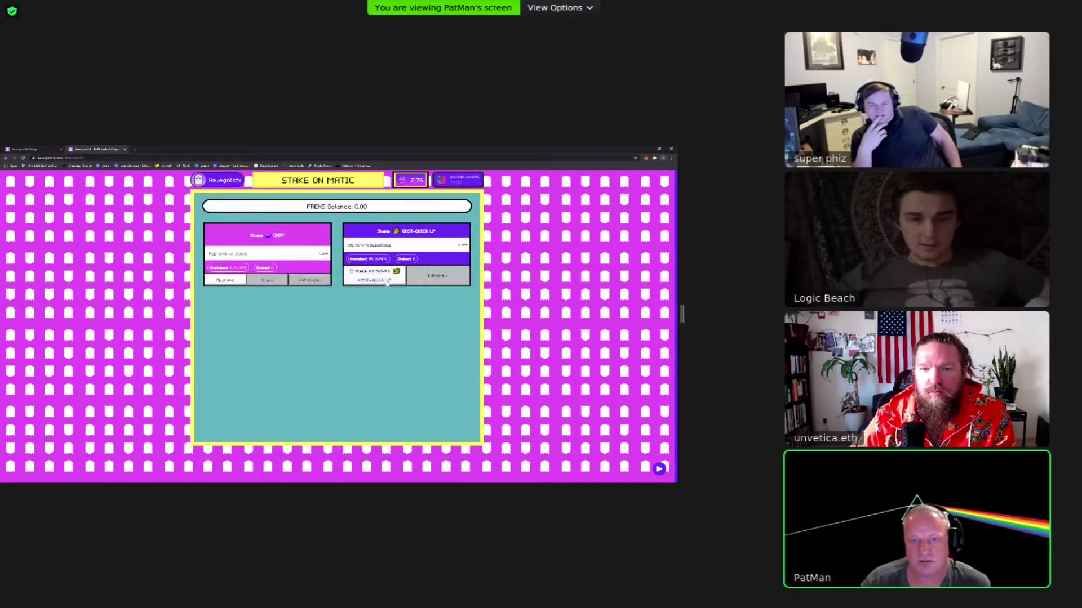
pyautogui.click(379, 280)
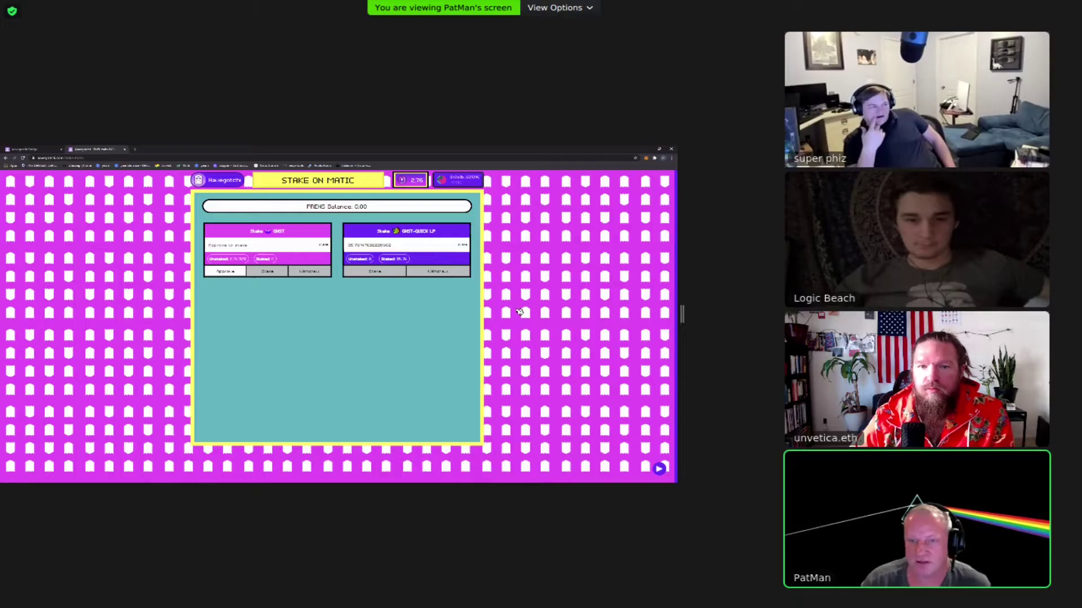
pyautogui.hotkey('ctrl', 'Tab')
pyautogui.hotkey('ctrl', 'shift', 'Tab')
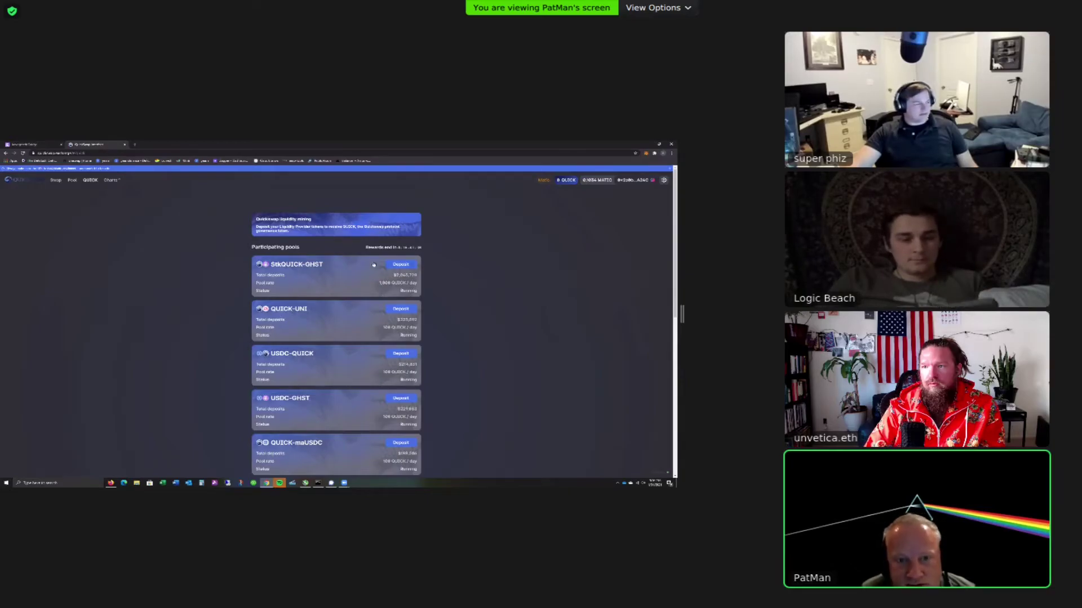
# Open the StkQUICK-GHST pool card, showing 1,000 QUICK/day and $0 deposited.
pyautogui.click(395, 264)
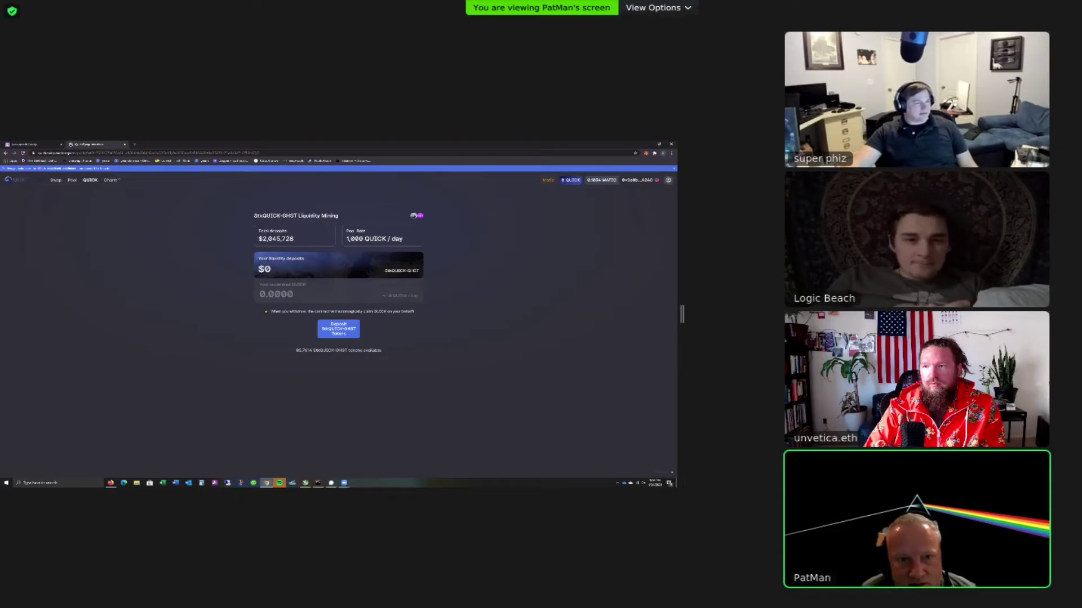
# Approve and deposit the maximum 85.76 LP tokens into the pool, confirming both in MetaMask.
pyautogui.click(338, 330)
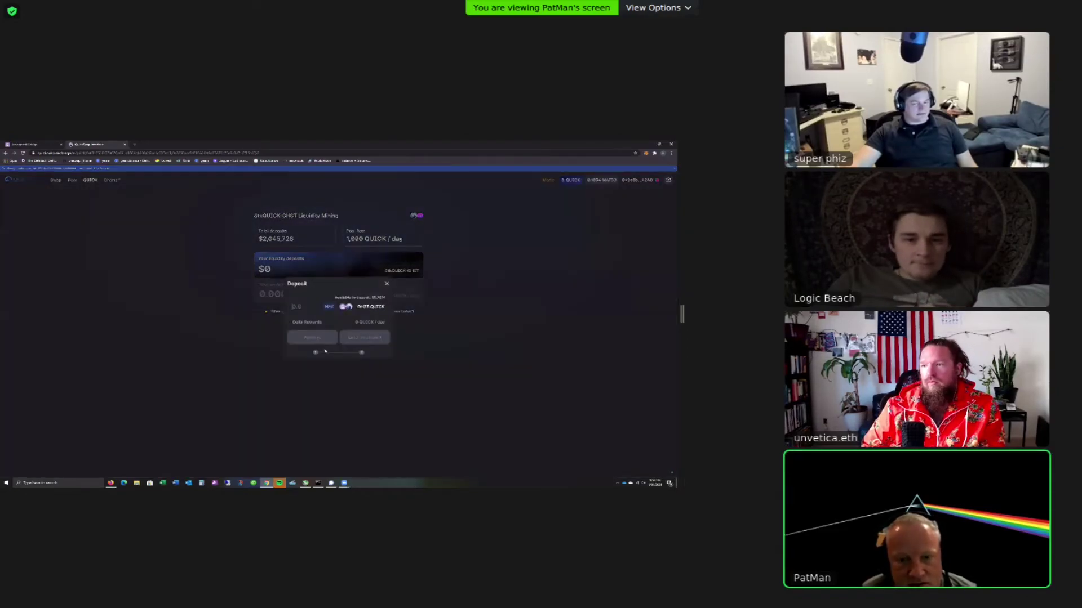
pyautogui.click(329, 307)
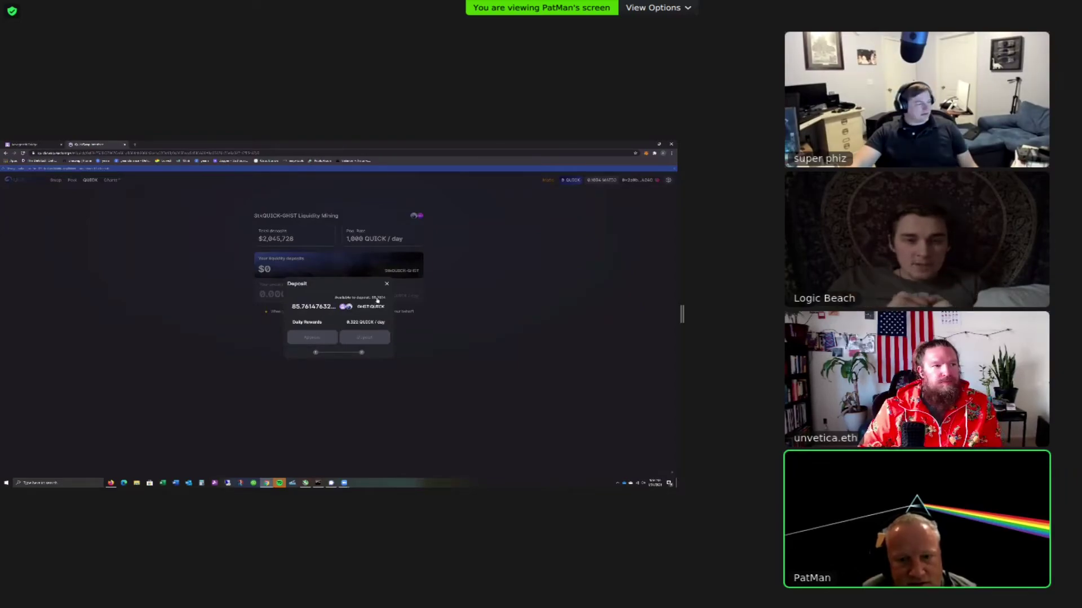
pyautogui.click(311, 337)
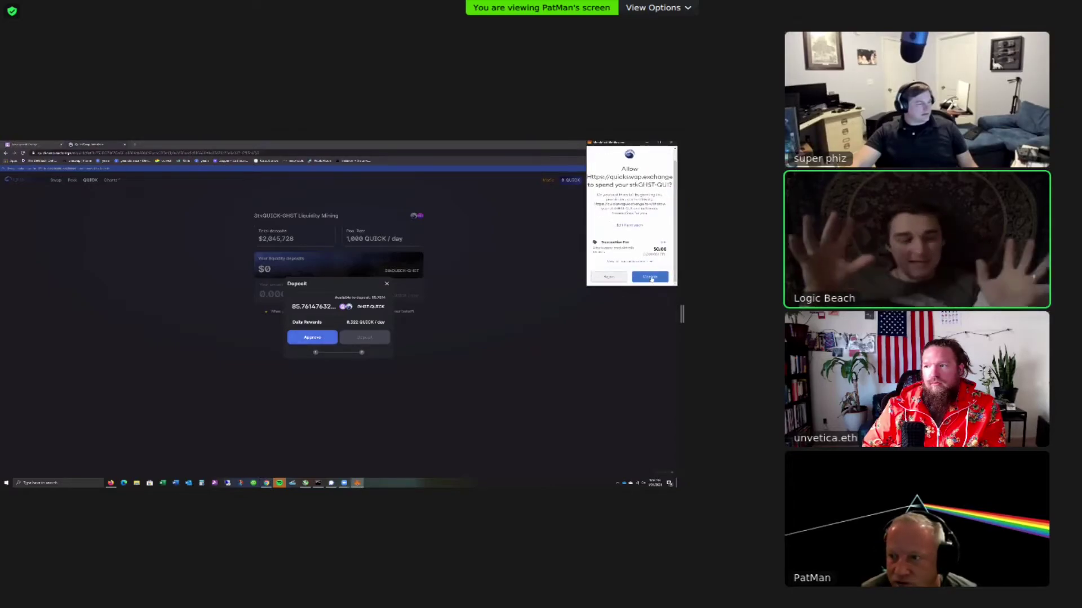
pyautogui.click(650, 285)
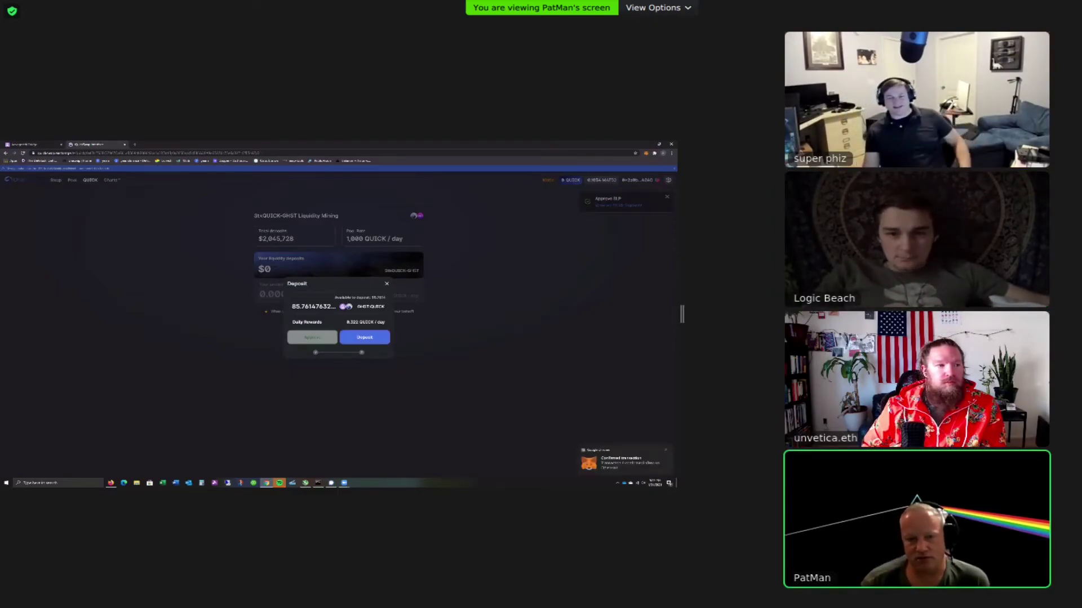
pyautogui.click(365, 337)
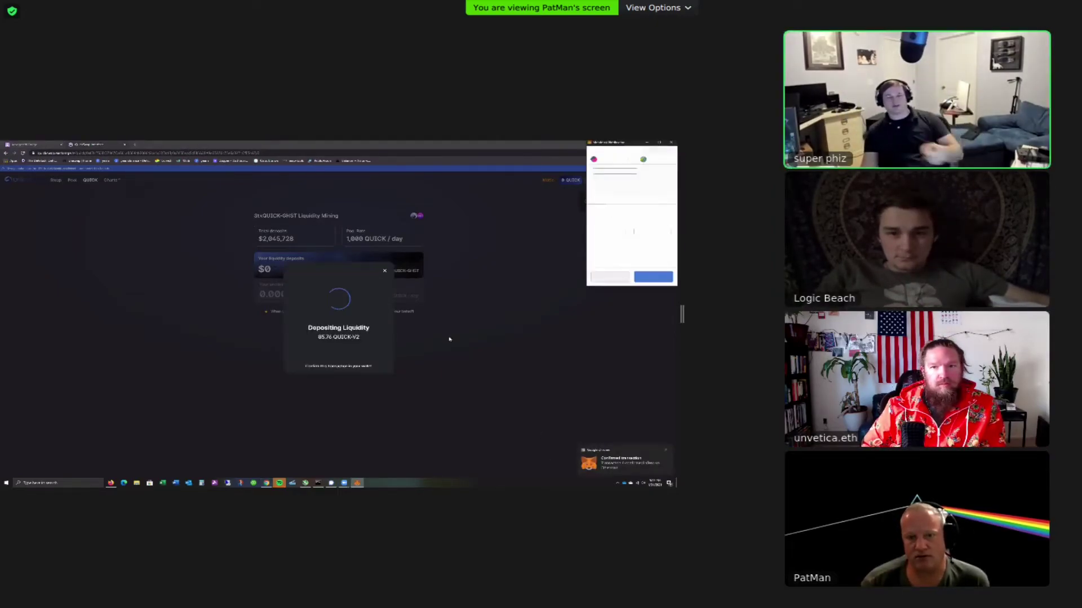
pyautogui.click(654, 277)
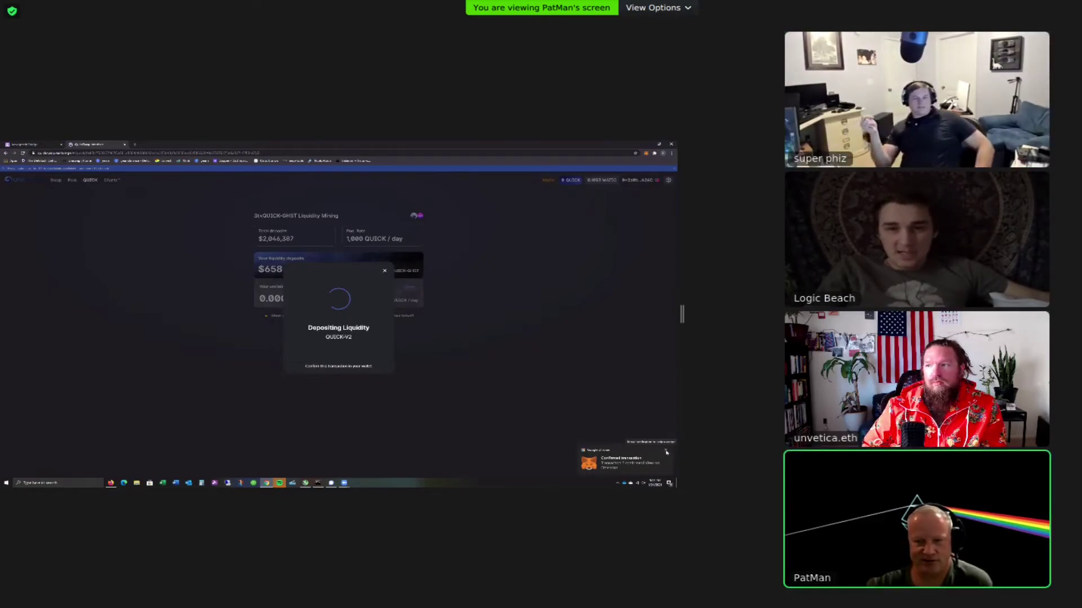
# Check the transaction details and wallet activity, then dismiss the Depositing Liquidity dialog.
pyautogui.click(632, 463)
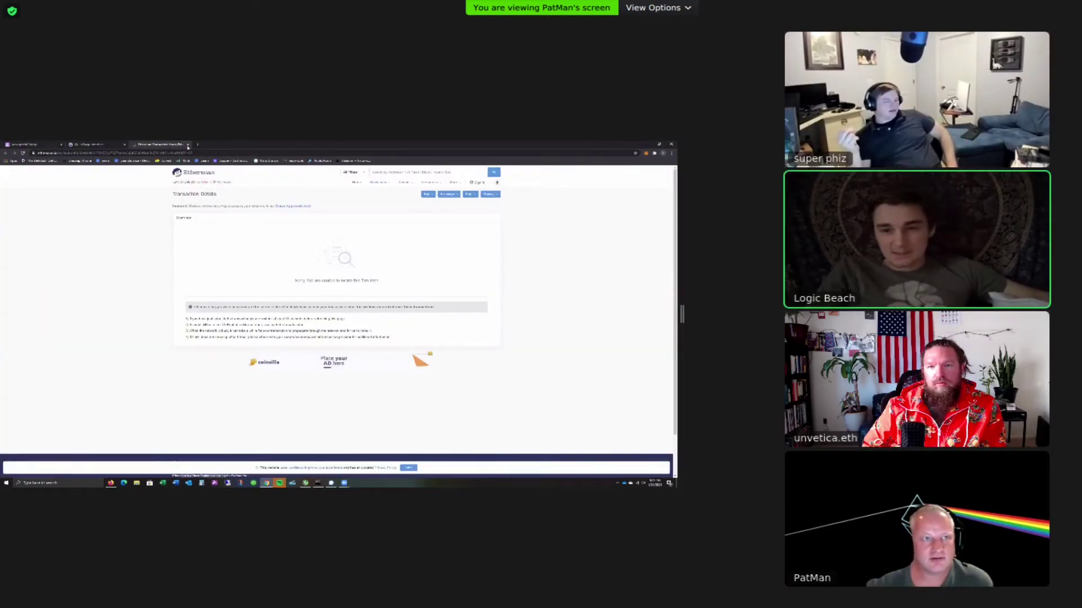
pyautogui.click(187, 145)
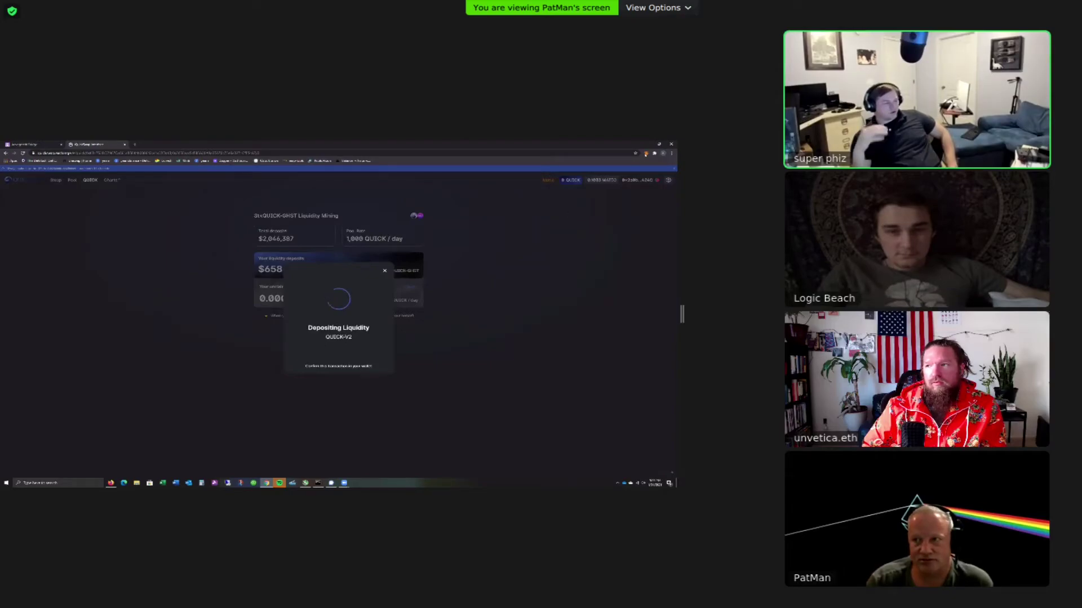
pyautogui.click(645, 154)
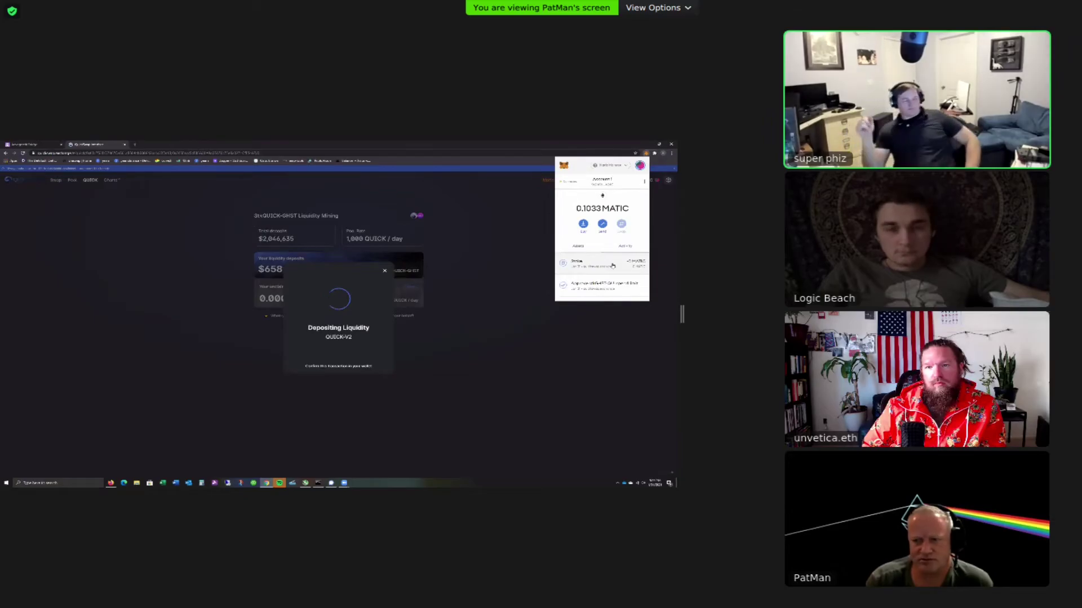
pyautogui.click(366, 330)
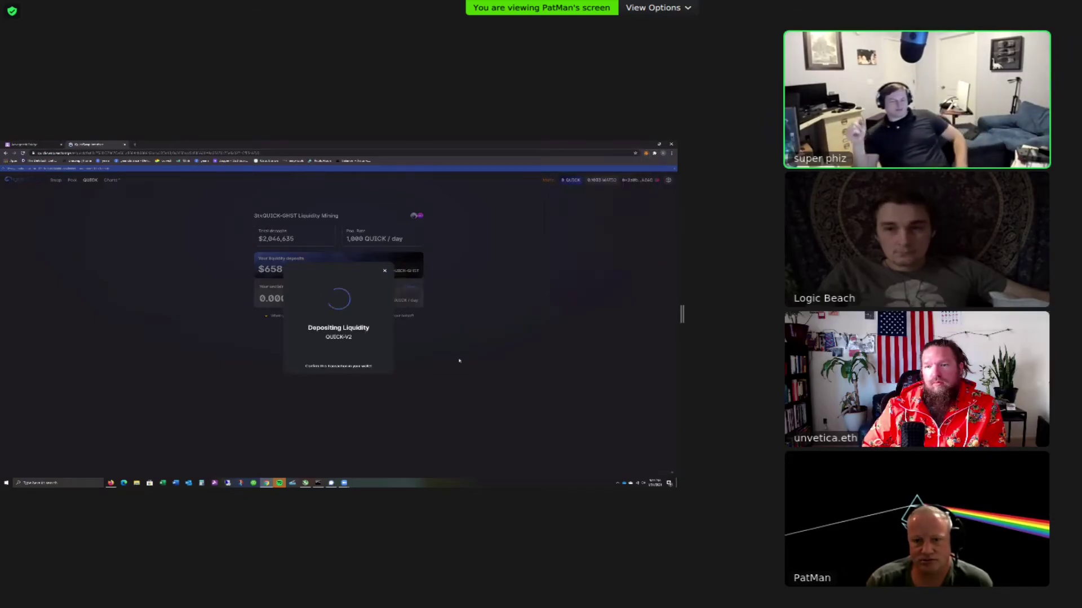
pyautogui.click(459, 360)
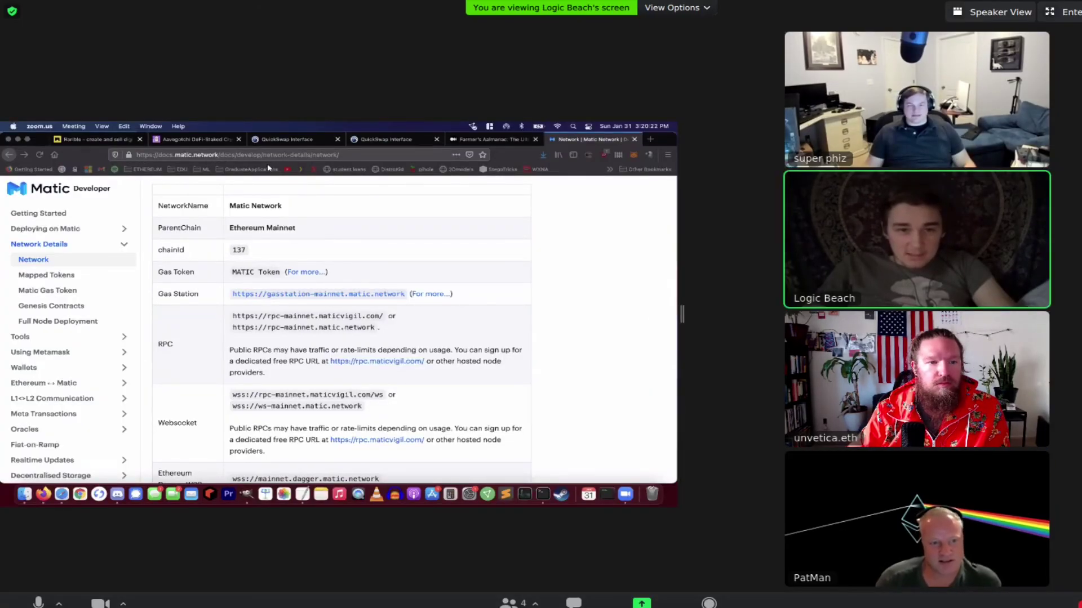
# Start adding a custom RPC network in MetaMask, typing the network name 'Matic'.
pyautogui.click(634, 156)
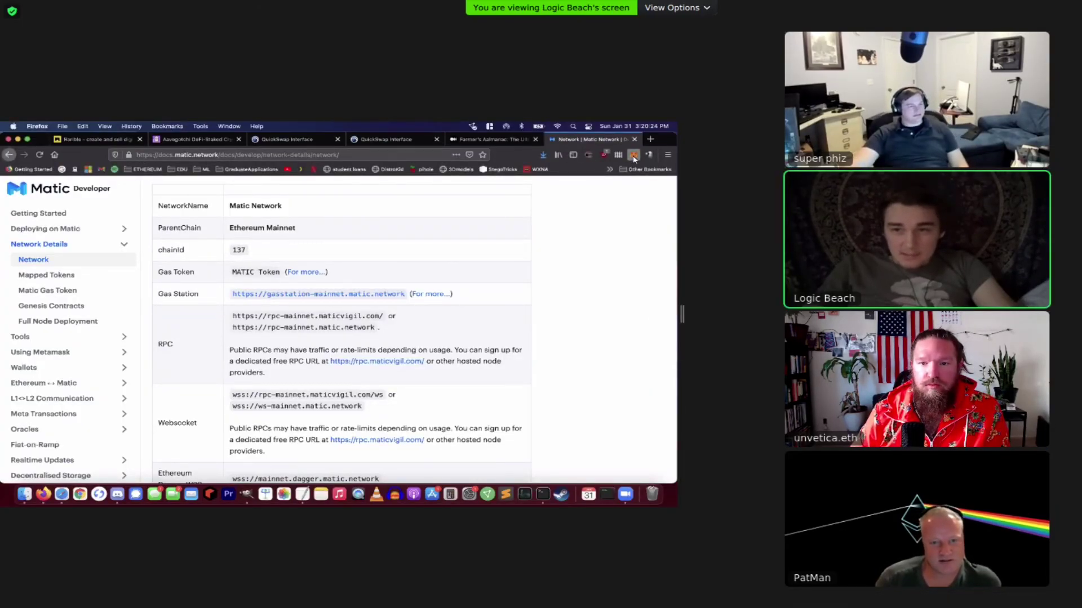
pyautogui.click(586, 177)
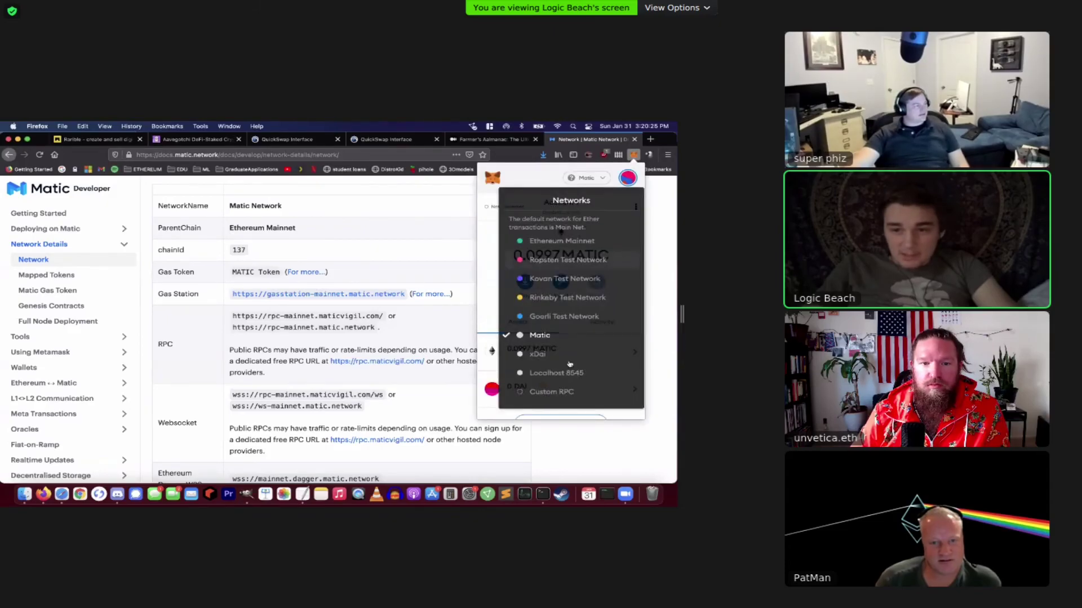
pyautogui.click(562, 393)
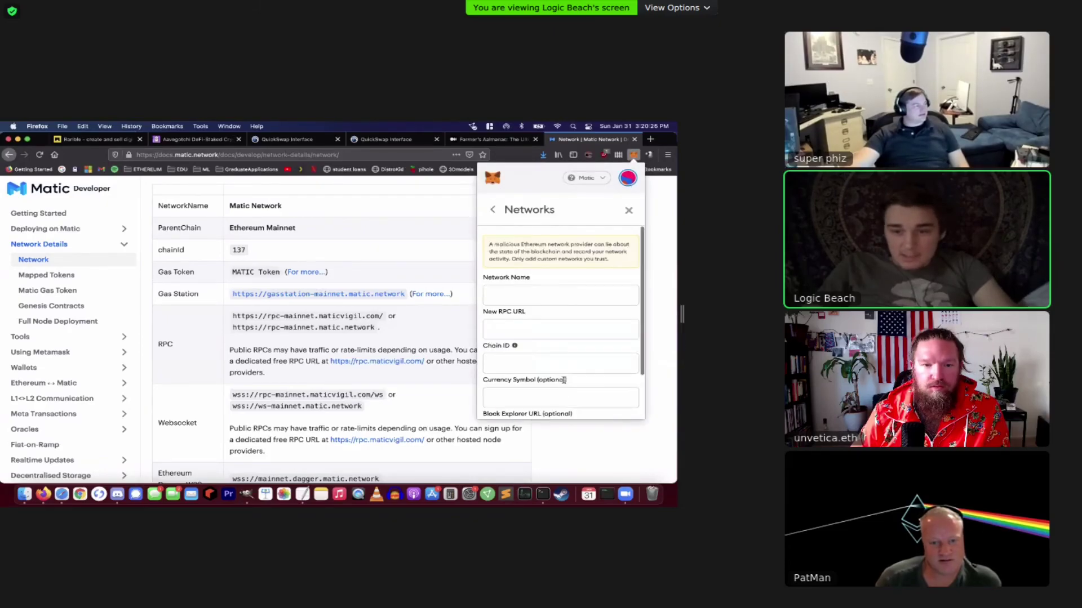
pyautogui.click(498, 290)
pyautogui.write('Matic')
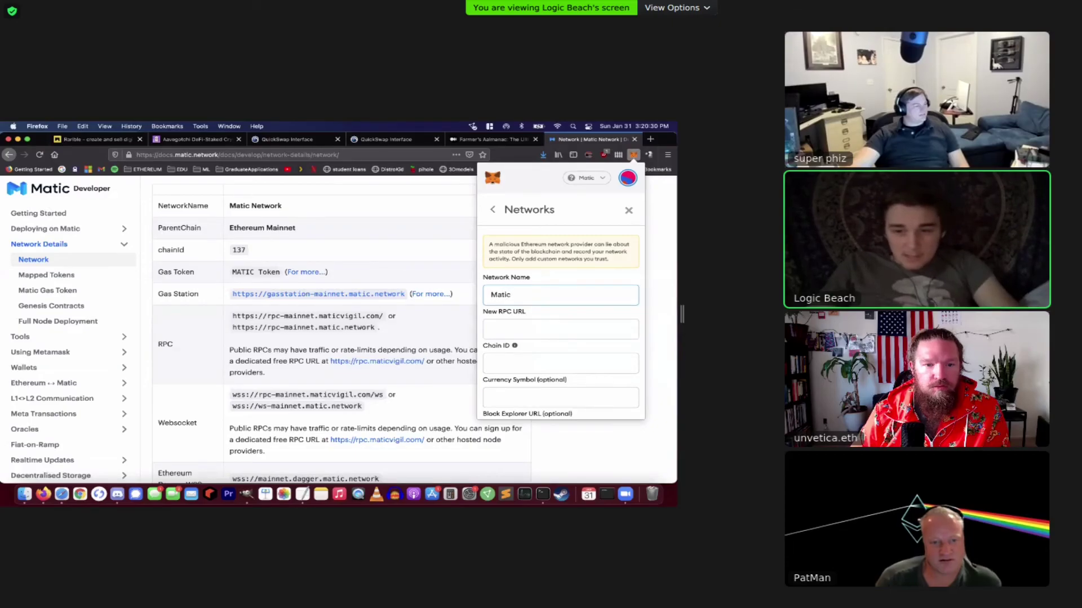
pyautogui.write('A')
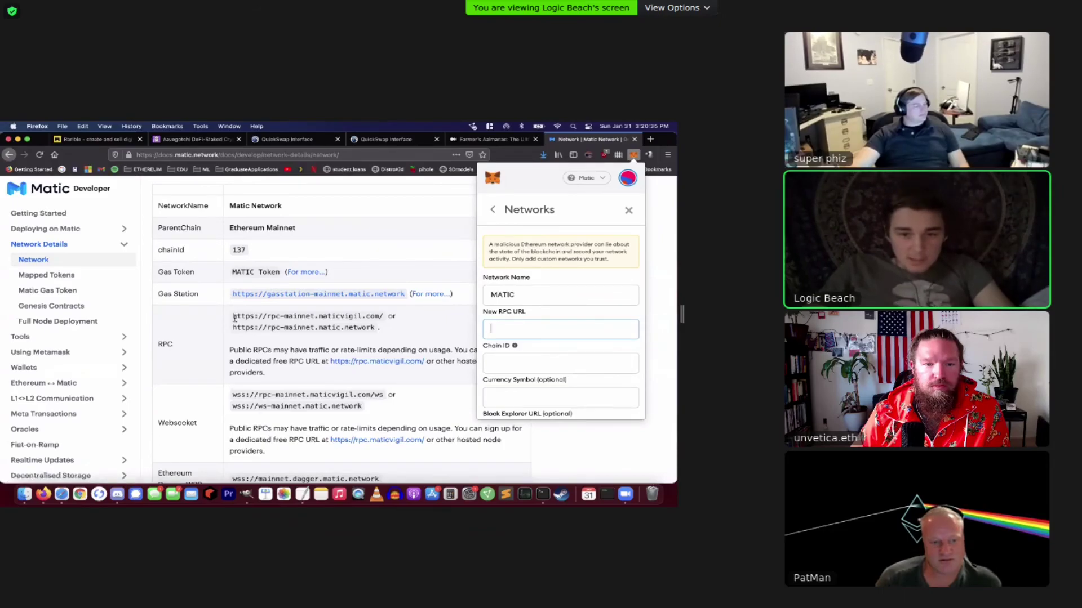
# Copy the Matic mainnet RPC URL from the docs and expand MetaMask into a full tab.
pyautogui.moveTo(235, 318); pyautogui.dragTo(382, 317)
pyautogui.press('super+c')
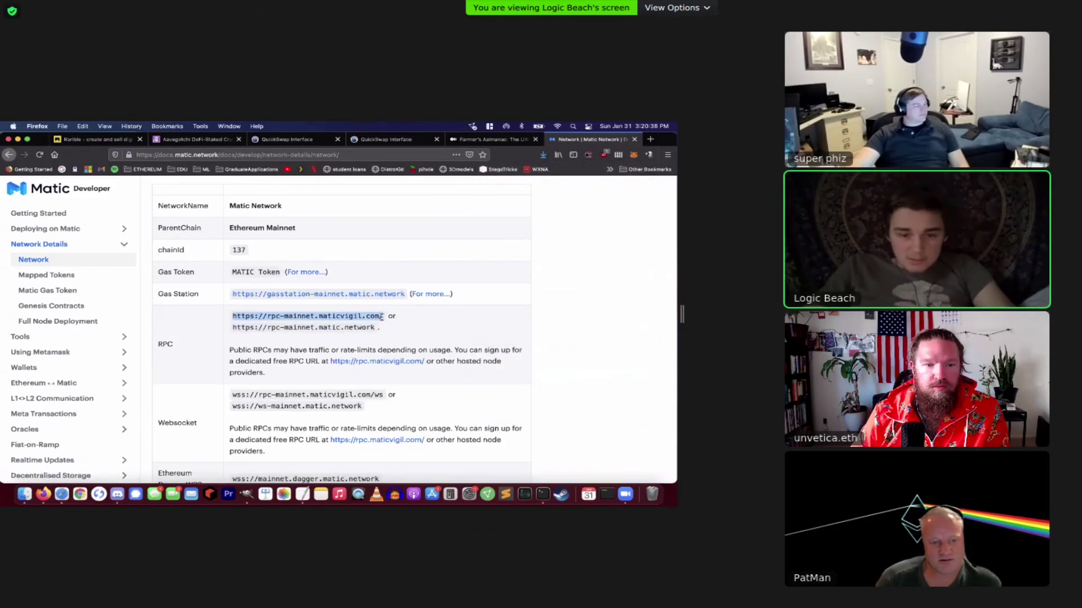
pyautogui.click(632, 155)
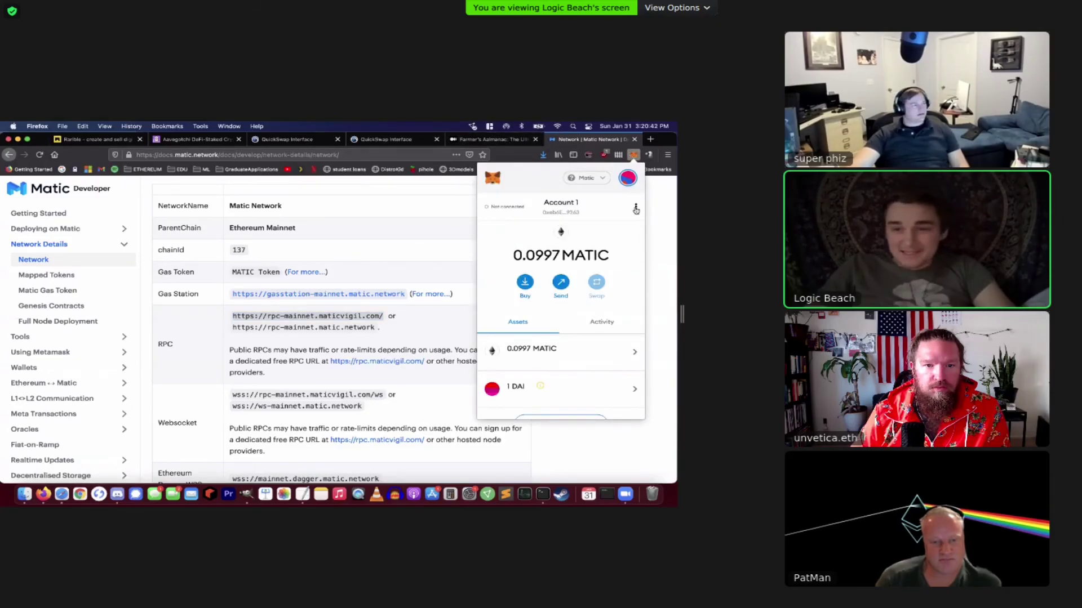
pyautogui.click(636, 208)
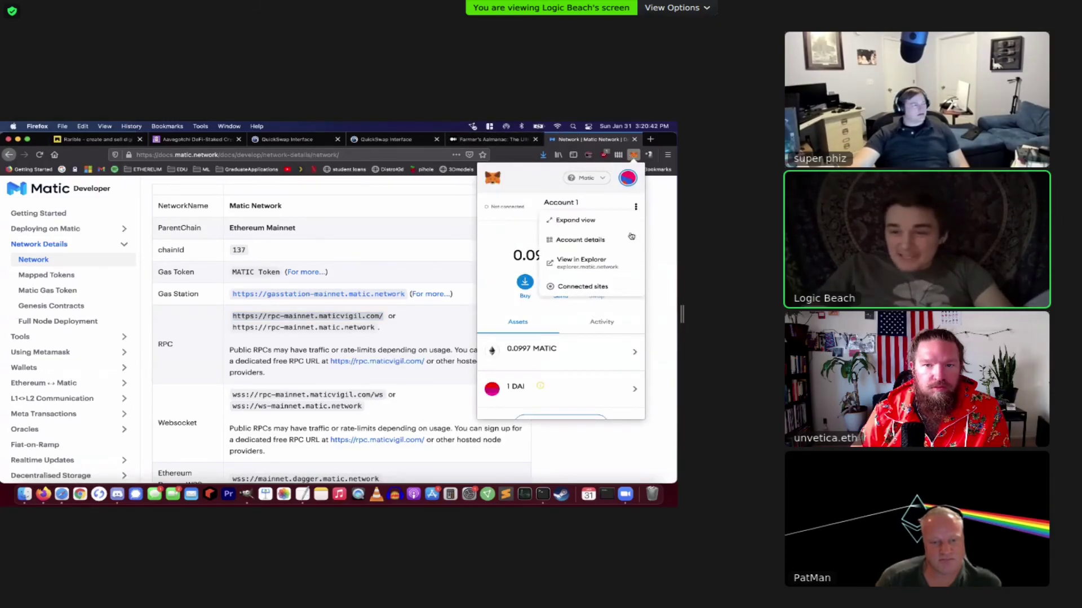
pyautogui.click(602, 225)
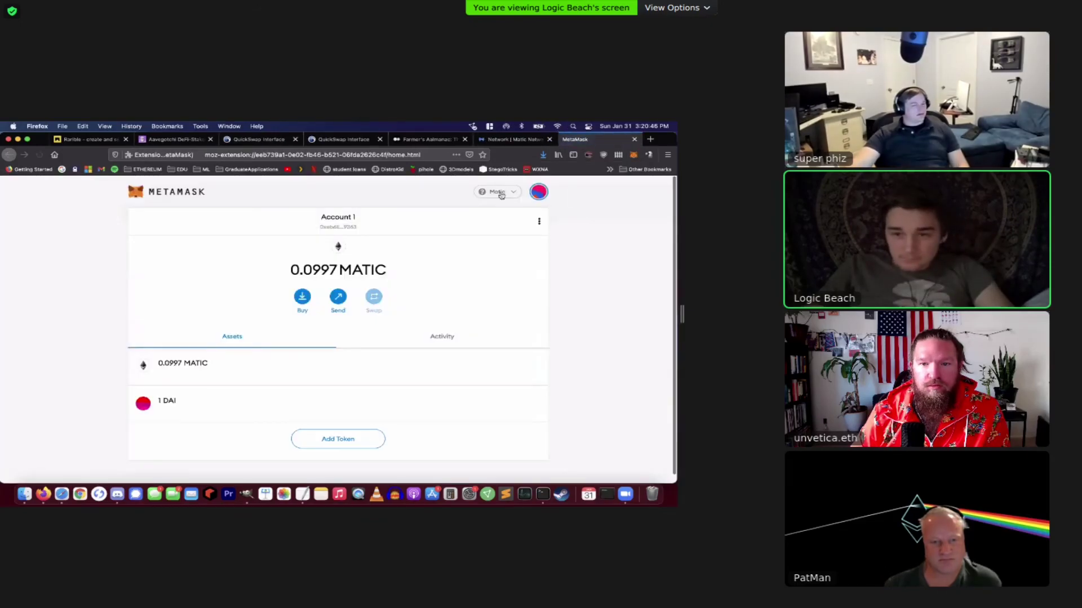
# Begin a Custom RPC network with the pasted maticvigil RPC URL and network name MATIC.
pyautogui.click(498, 191)
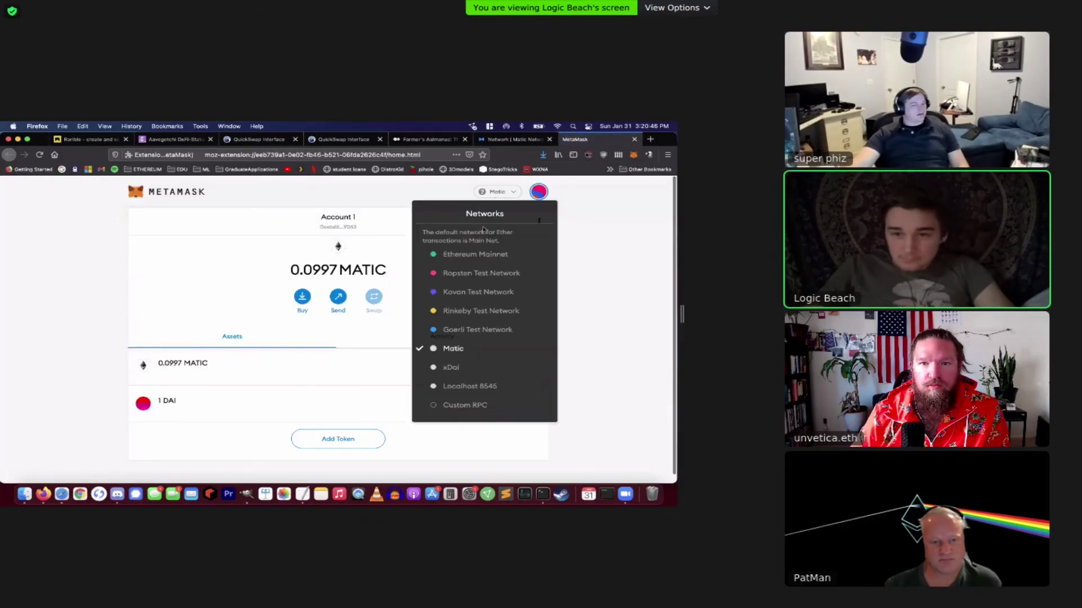
pyautogui.click(460, 405)
pyautogui.scroll(-2, 411, 356)
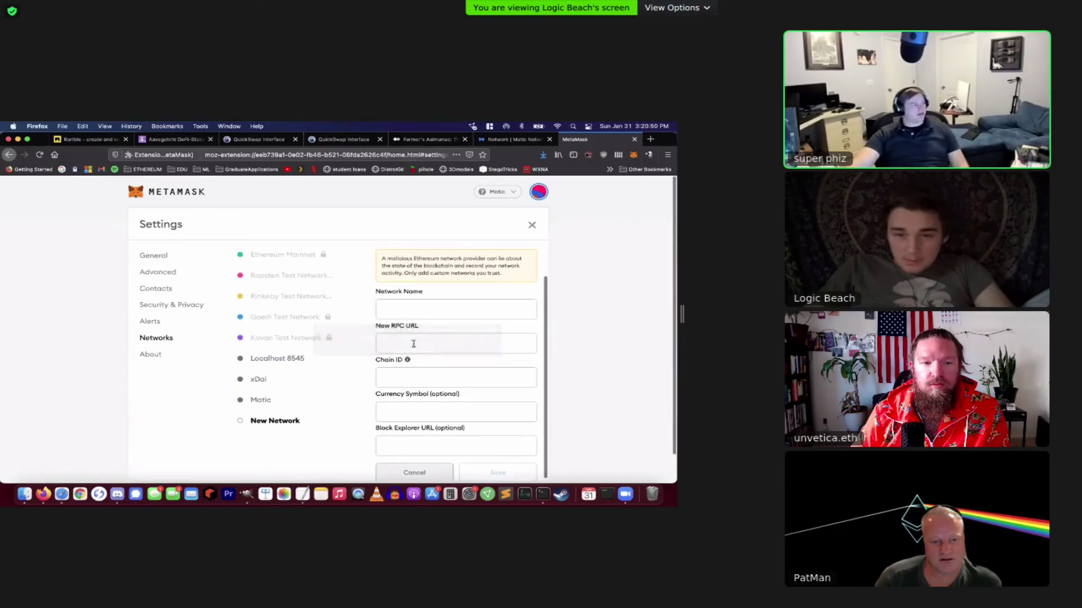
pyautogui.click(413, 344)
pyautogui.press('super+v')
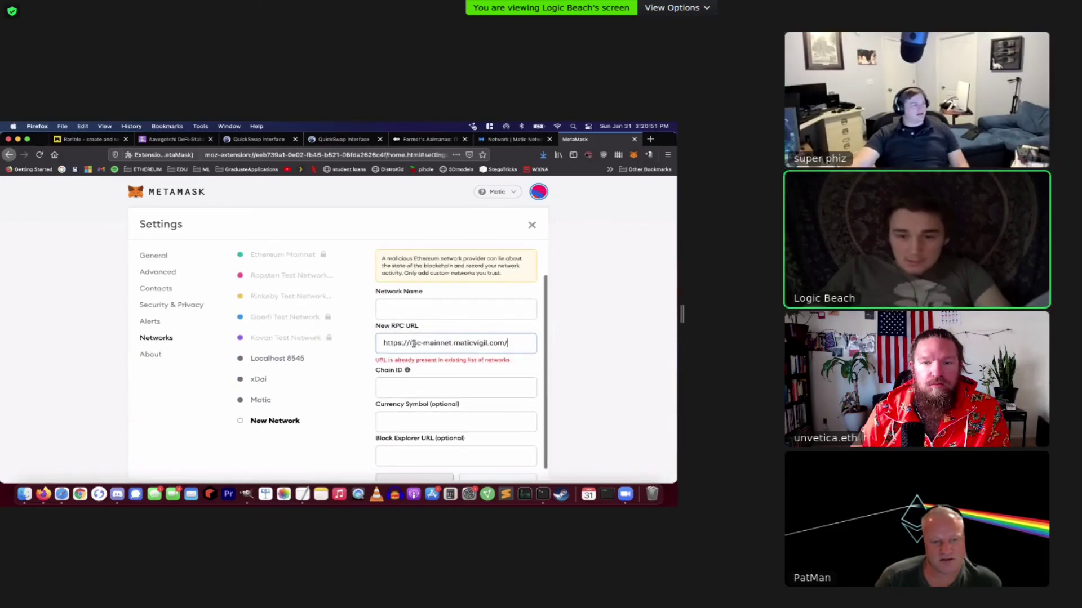
pyautogui.click(419, 307)
pyautogui.write('MATIC')
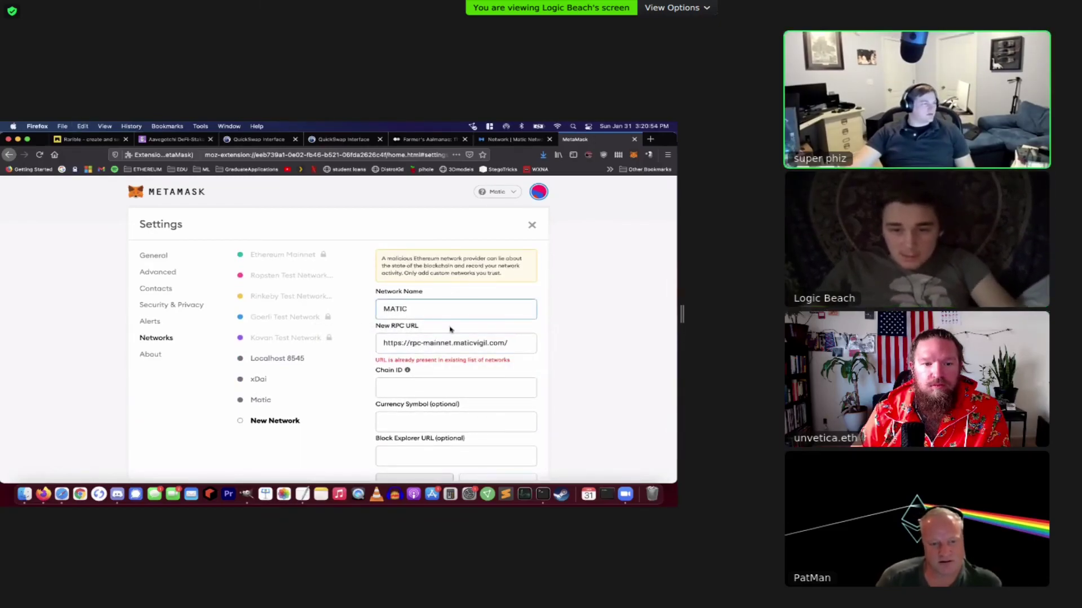
# Enter chain ID 137 and symbol MATIC, then get the explorer.matic.network URL from the docs.
pyautogui.scroll(-1, 451, 329)
pyautogui.click(444, 374)
pyautogui.write('137')
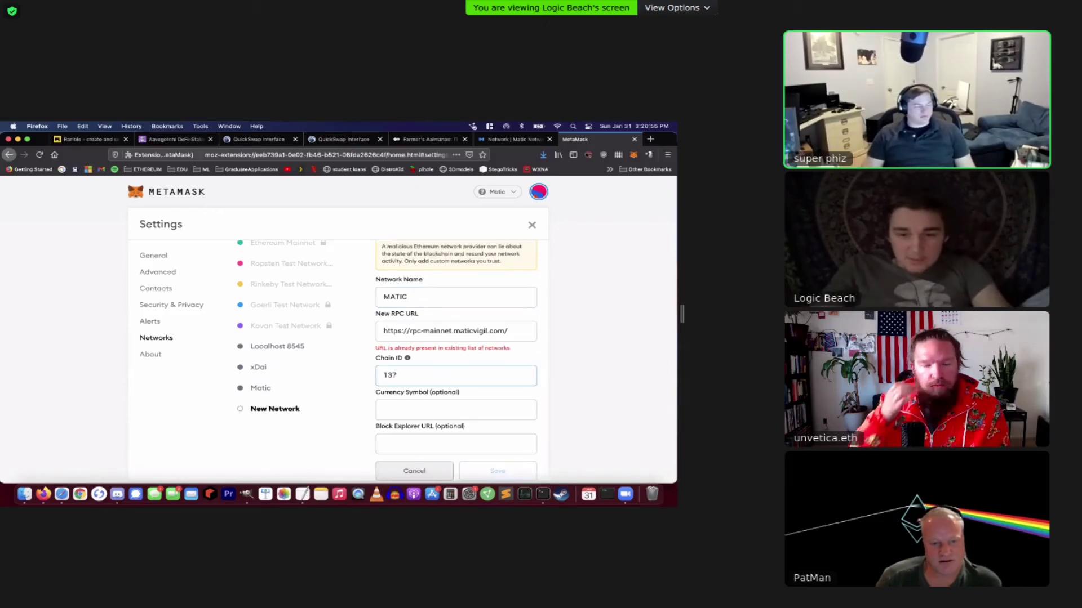
pyautogui.scroll(-2, 449, 382)
pyautogui.write('M')
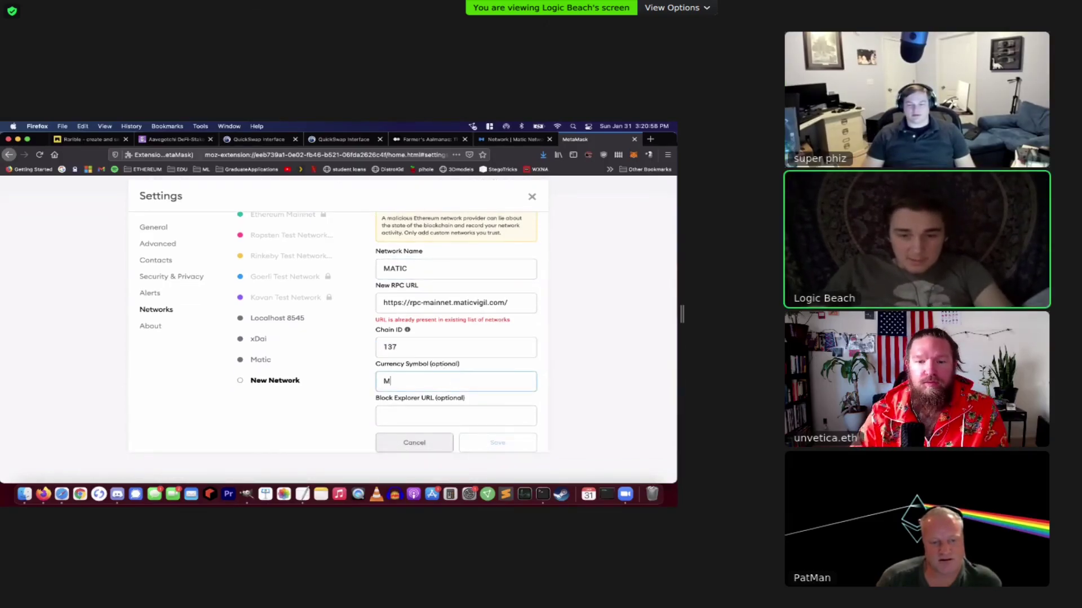
pyautogui.write('ATIC')
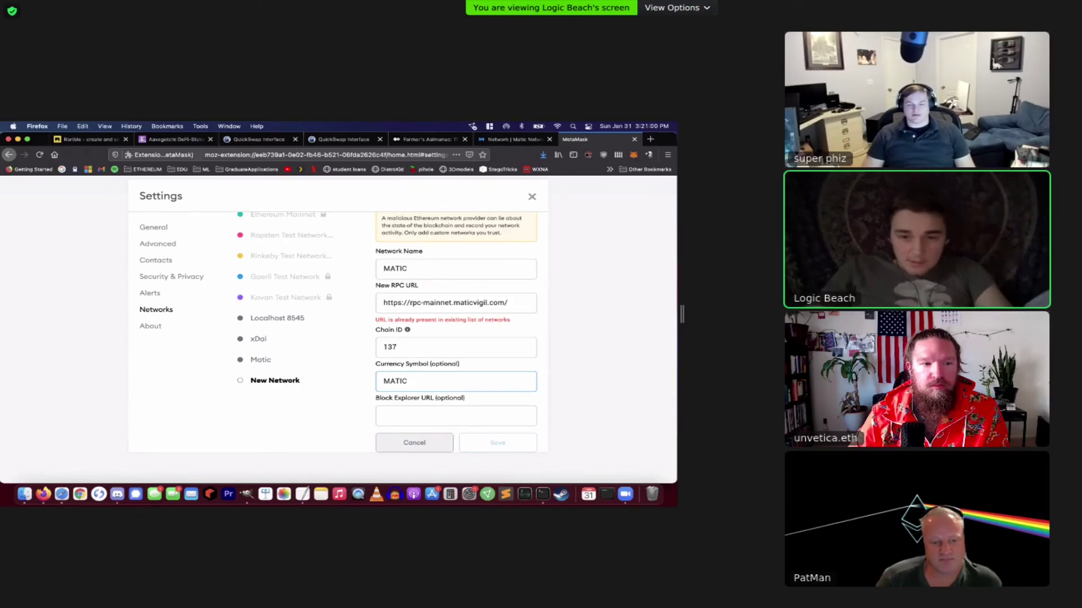
pyautogui.click(463, 413)
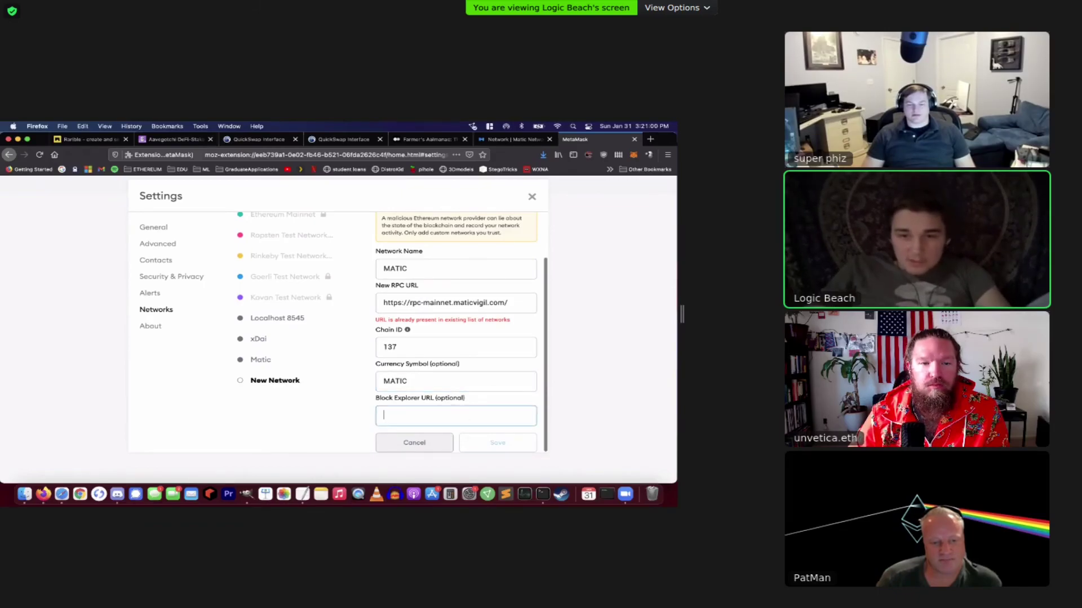
pyautogui.click(501, 142)
pyautogui.scroll(-5, 243, 342)
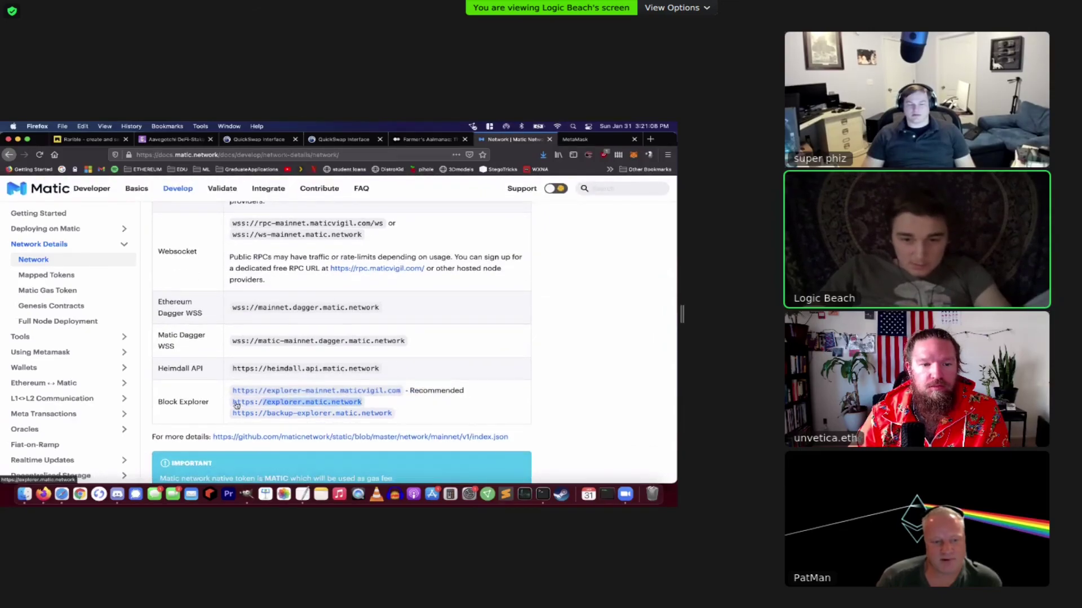
pyautogui.click(580, 139)
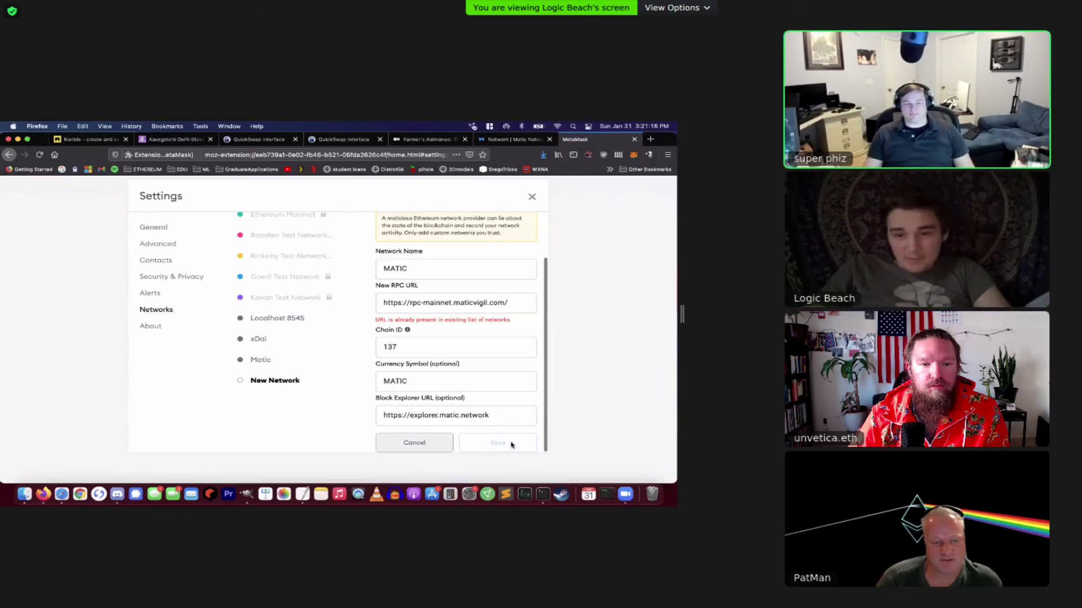
pyautogui.click(532, 197)
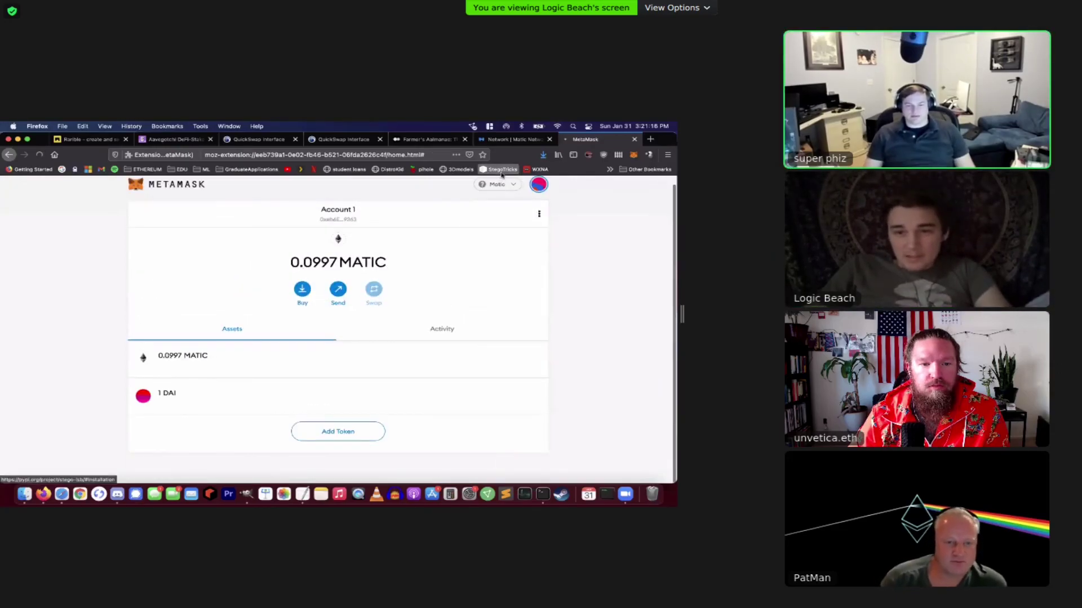
pyautogui.click(500, 169)
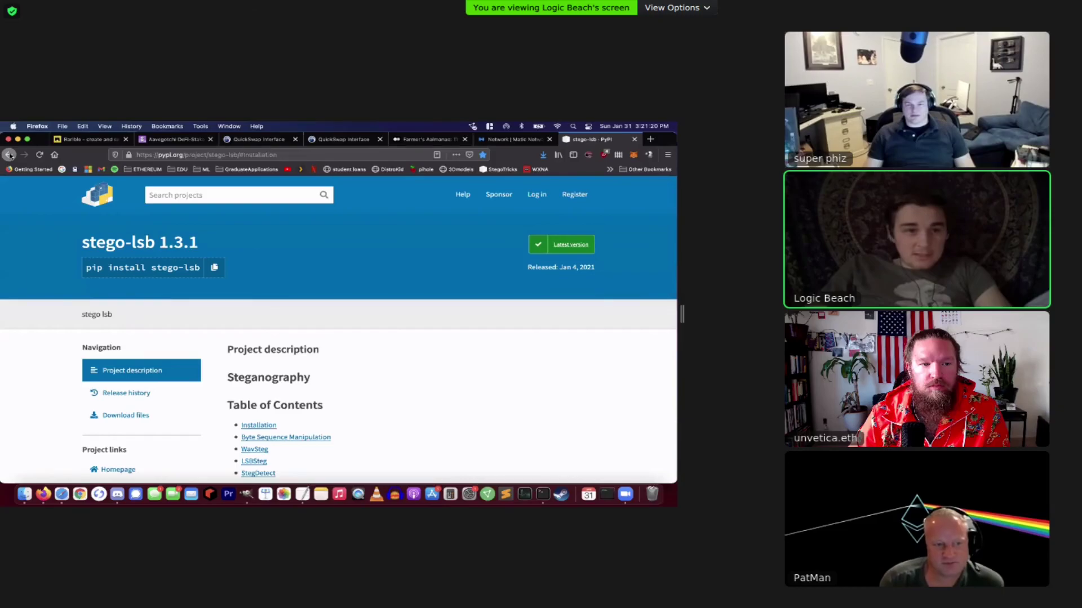
pyautogui.click(9, 155)
pyautogui.click(488, 185)
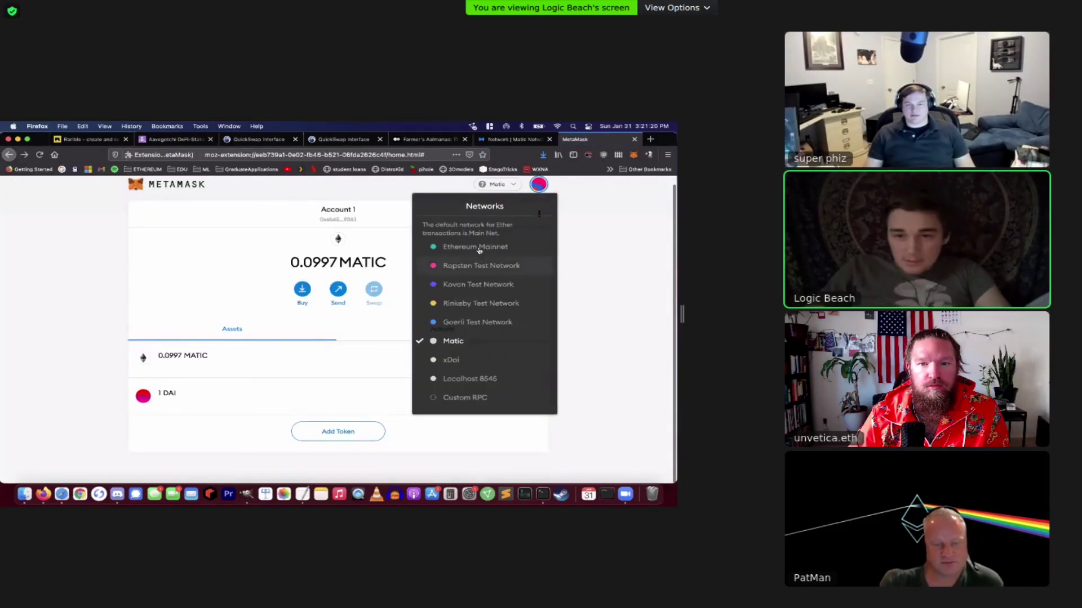
pyautogui.click(462, 341)
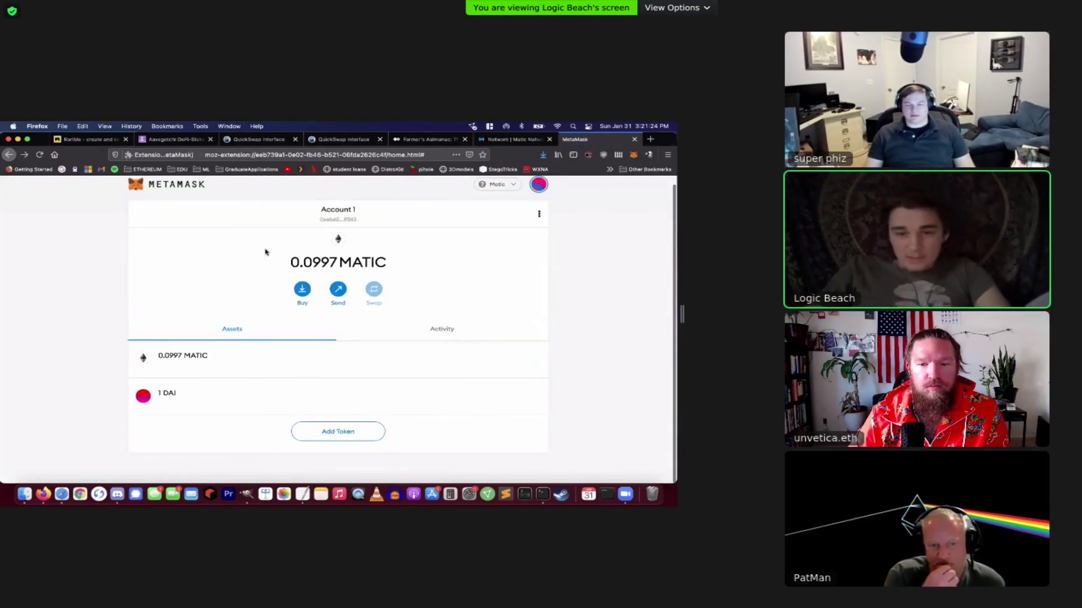